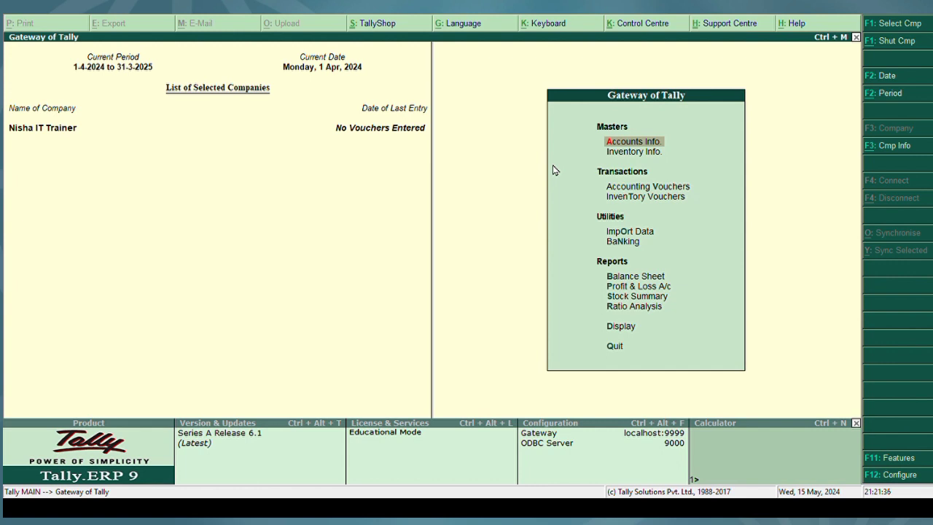
Check that component list details (Bill of Materials) are enabled in the accounts and inventory master configuration, and accept the settings.
key(F12)
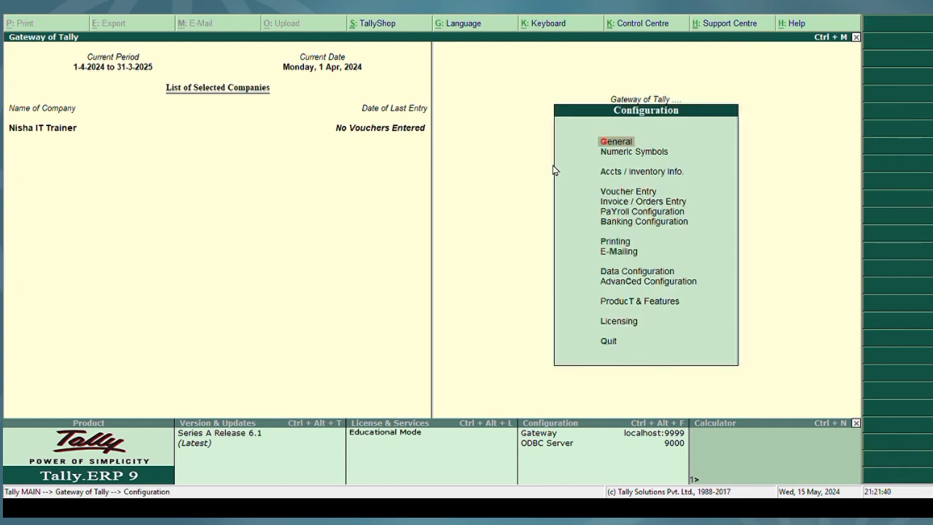
key(Down)
key(Down)
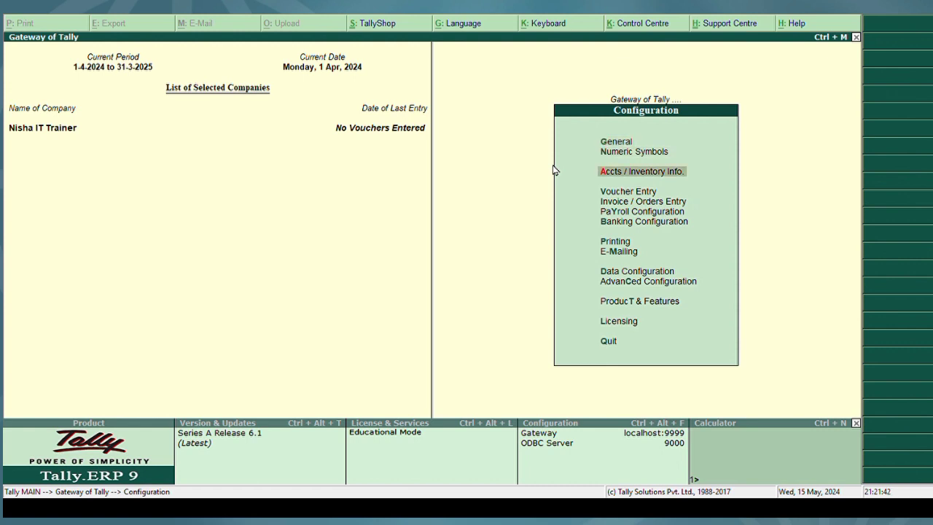
key(Return)
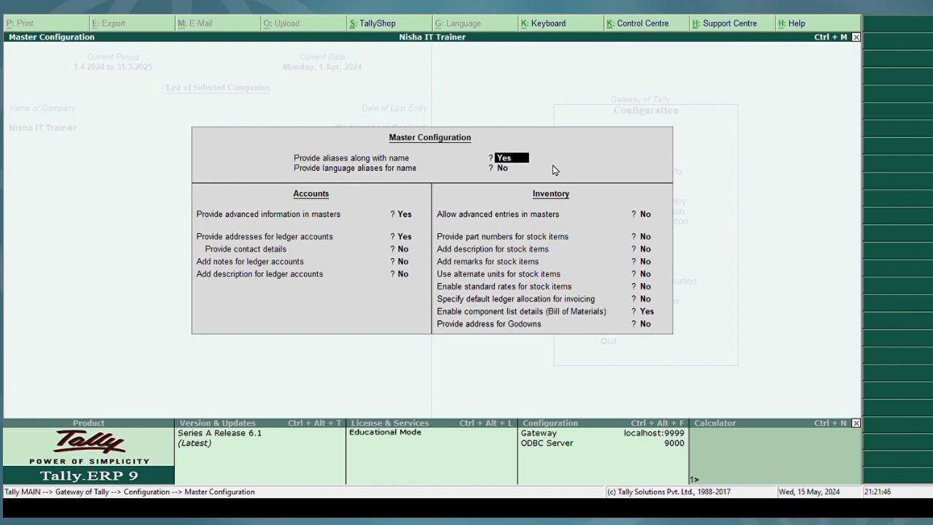
key(Return)
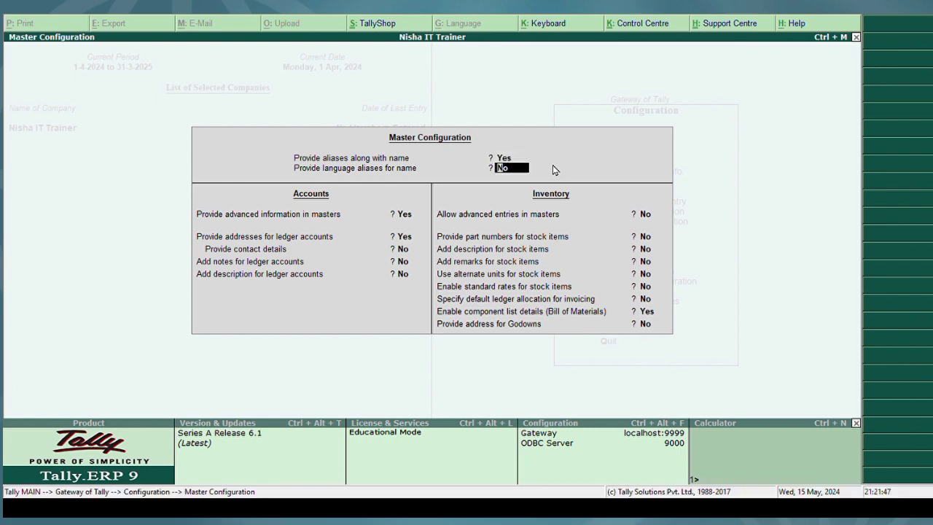
key(Return)
key(Return)
key(Return)
key(Return)
key(Return)
key(Return)
key(Return)
key(Return)
key(Return)
key(Return)
key(Return)
key(Return)
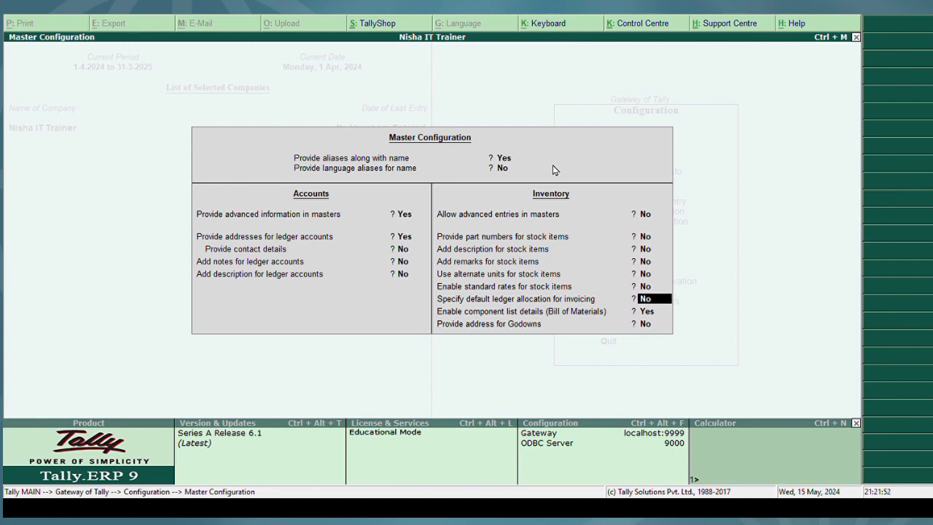
key(Return)
key(Return)
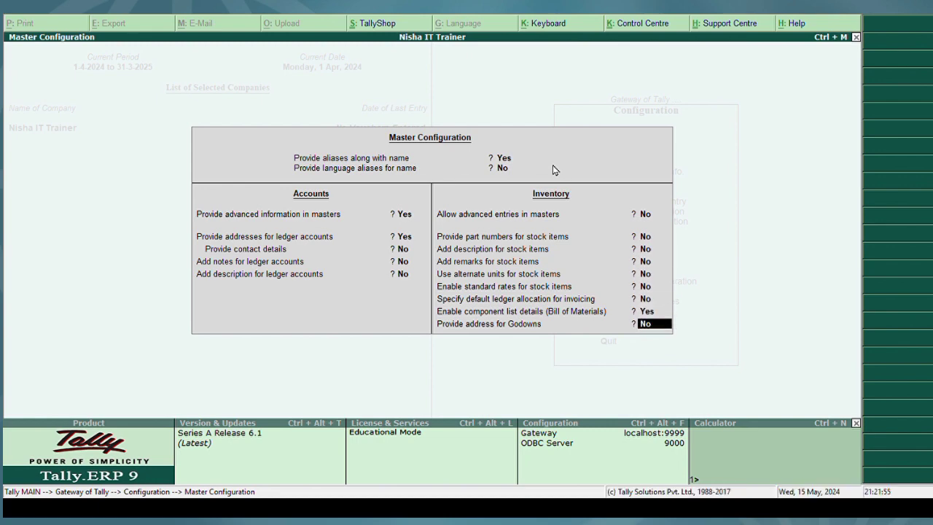
key(Return)
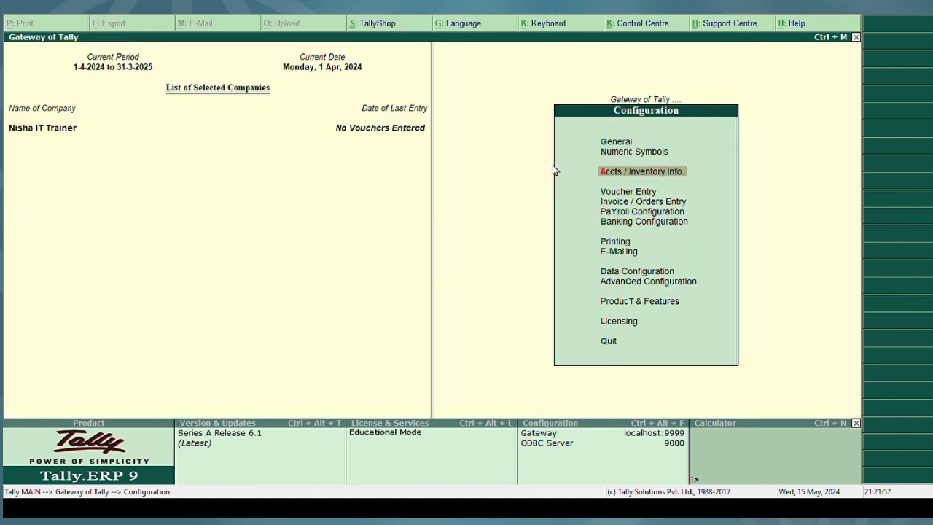
key(Escape)
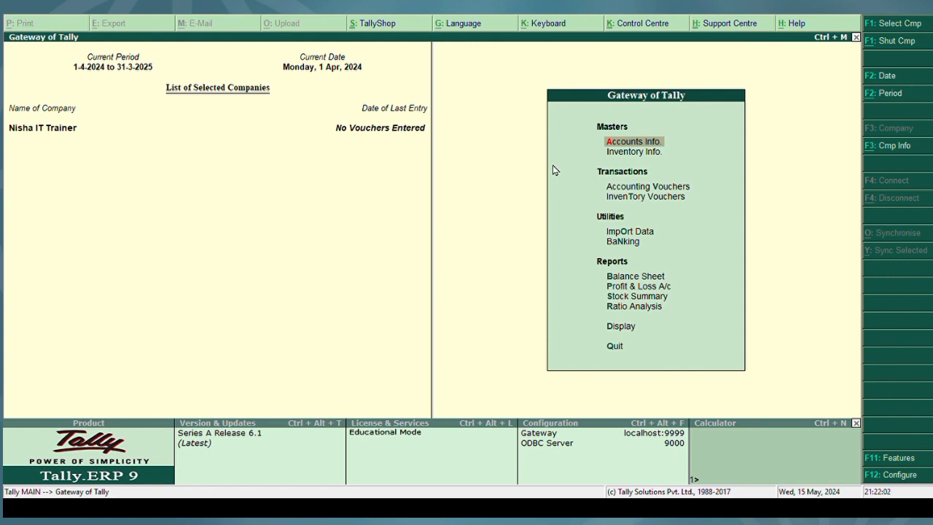
Open the inventory masters for the company.
key(Down)
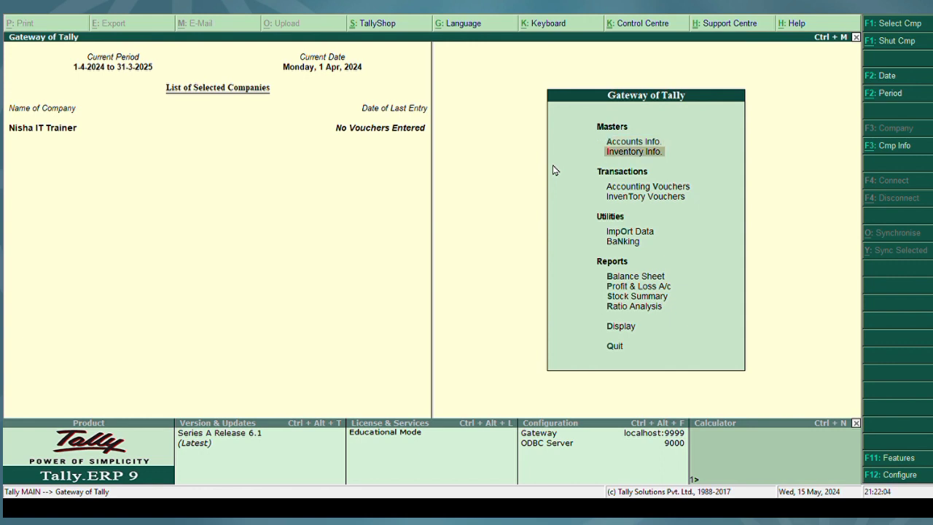
key(Return)
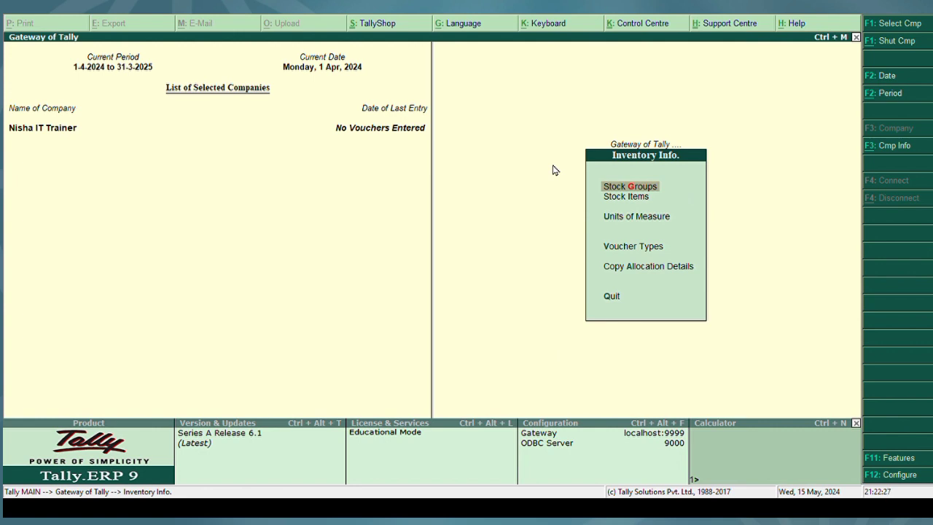
key(Down)
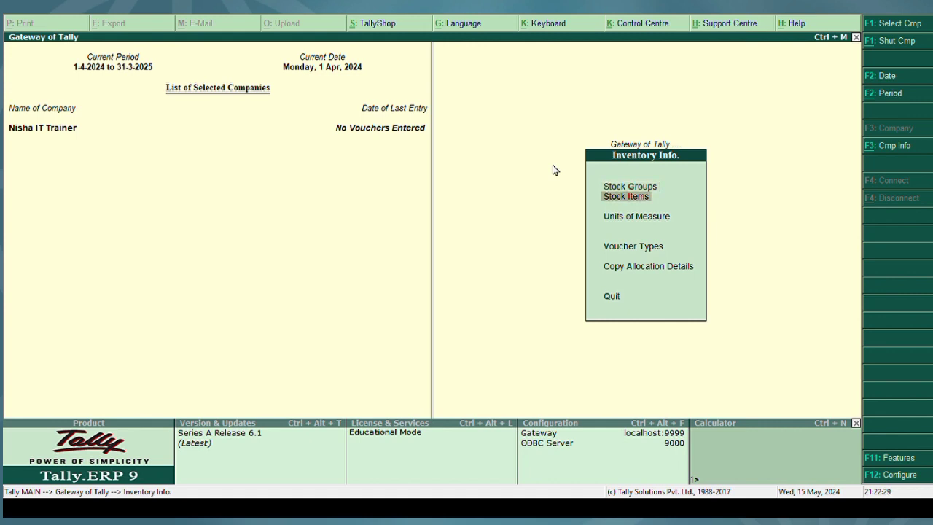
key(Return)
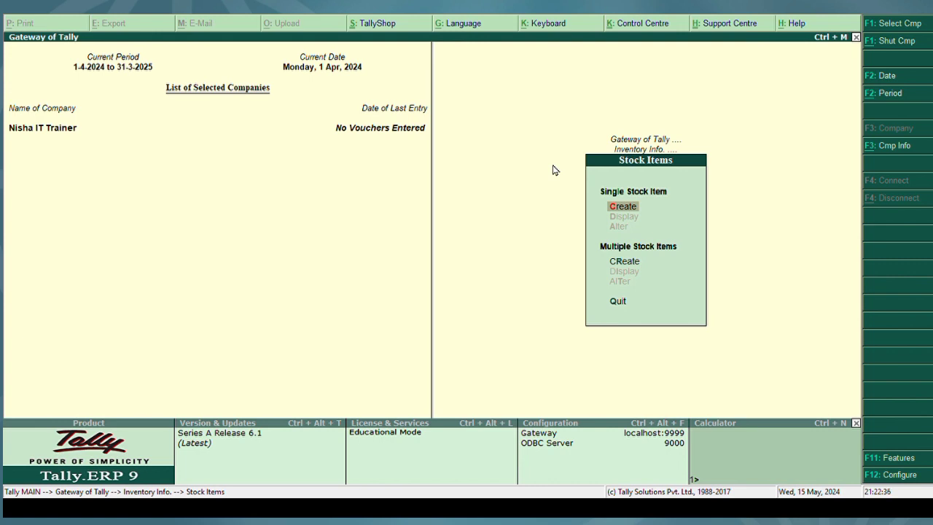
key(Escape)
key(Up)
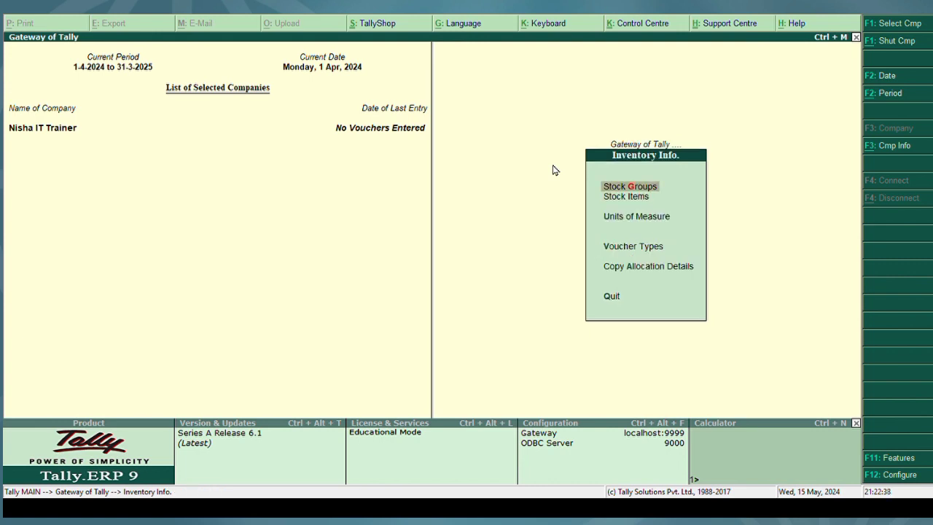
Create a single stock group named Raw Mat. under Primary.
key(Return)
key(Return)
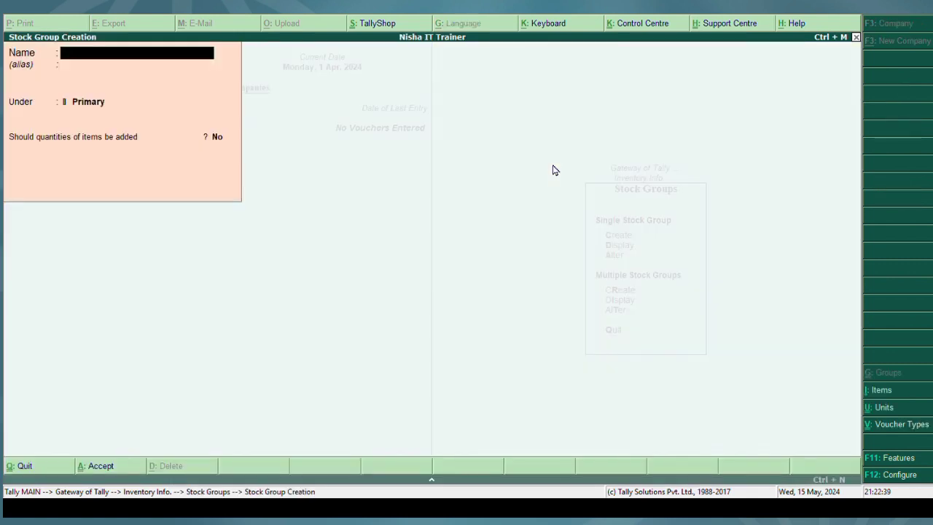
text(Raw Mate)
text(ris)
key(BackSpace)
key(BackSpace)
key(BackSpace)
key(BackSpace)
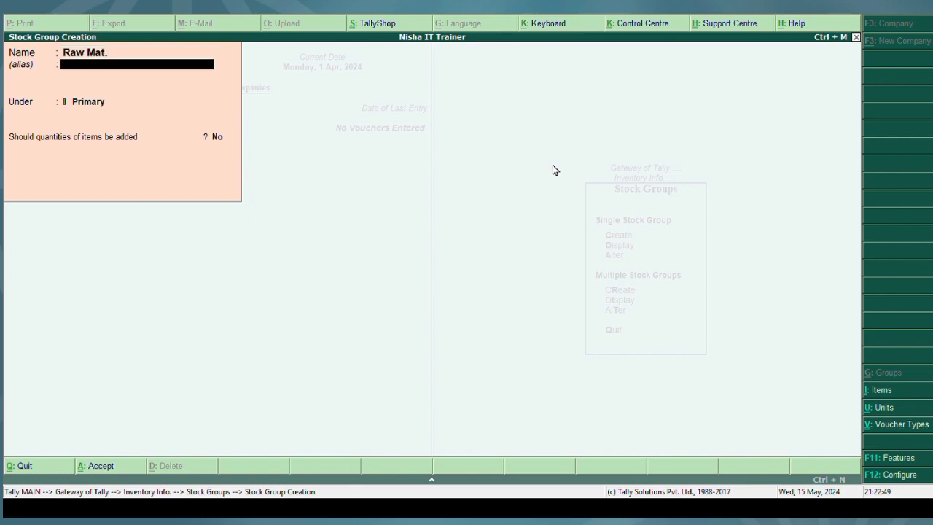
key(BackSpace)
key(BackSpace)
key(BackSpace)
key(BackSpace)
key(BackSpace)
key(BackSpace)
key(BackSpace)
key(BackSpace)
Create a second stock group named Finish Goods under Primary and leave stock group creation.
text(Fini)
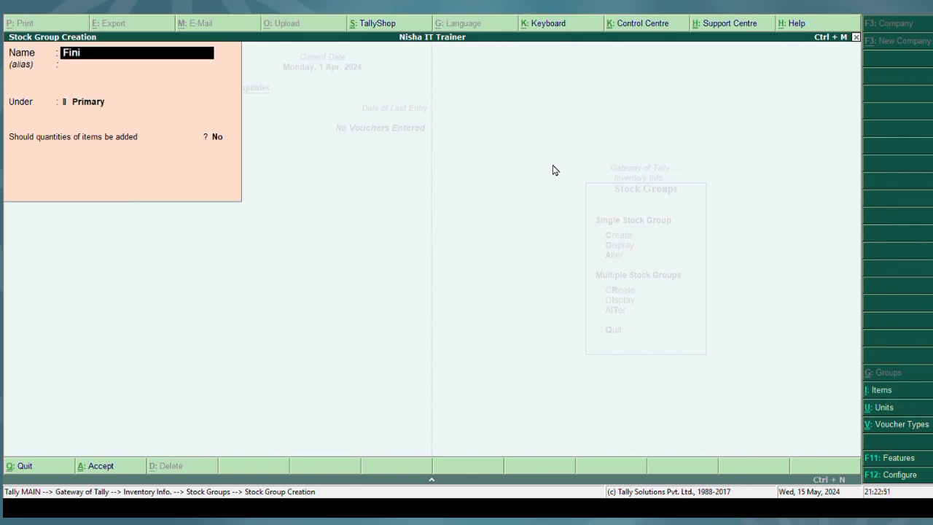
text(sh Goods)
key(Escape)
key(Escape)
key(Escape)
key(Escape)
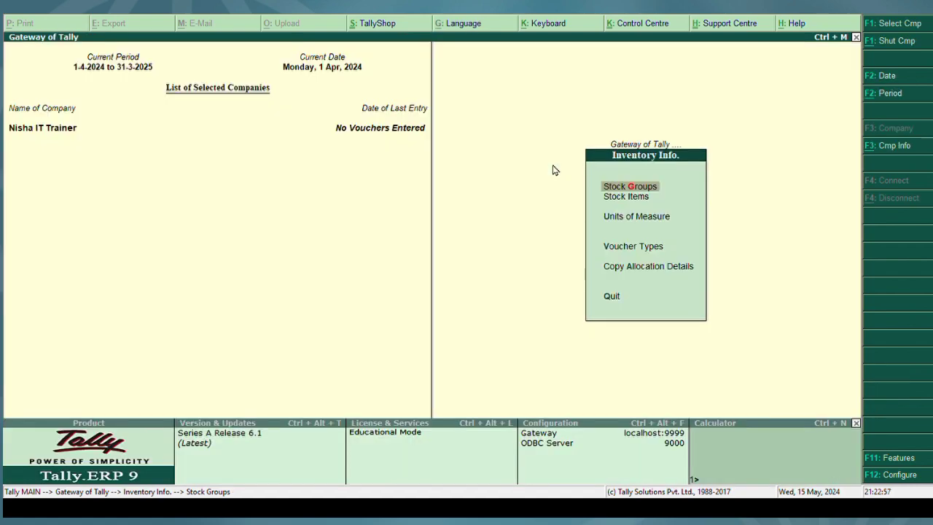
Start a single stock item named Mango and place it under the Raw Mat. group.
key(Down)
key(Return)
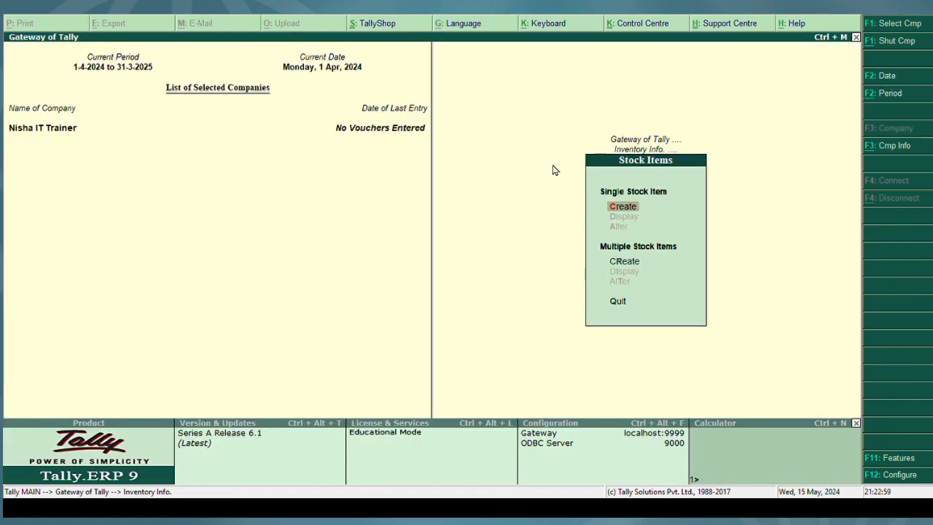
key(Return)
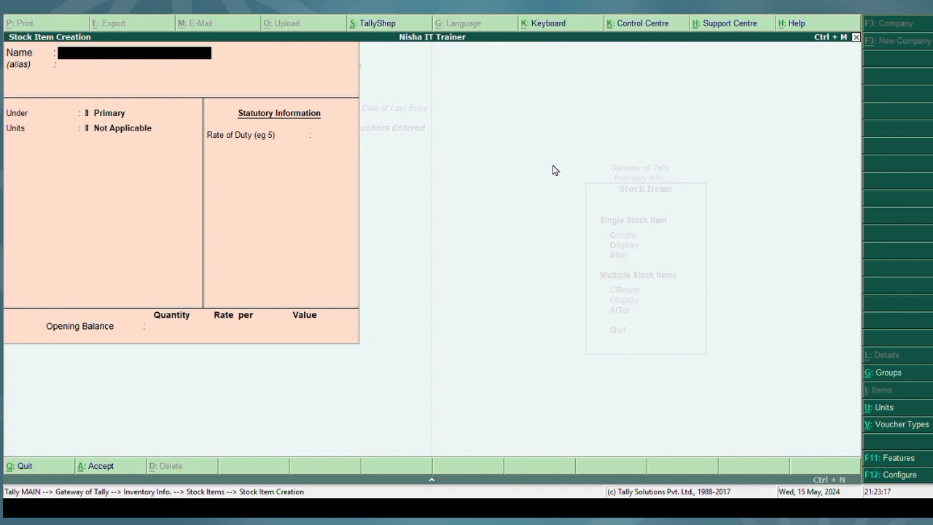
text(Mango)
key(Return)
key(Return)
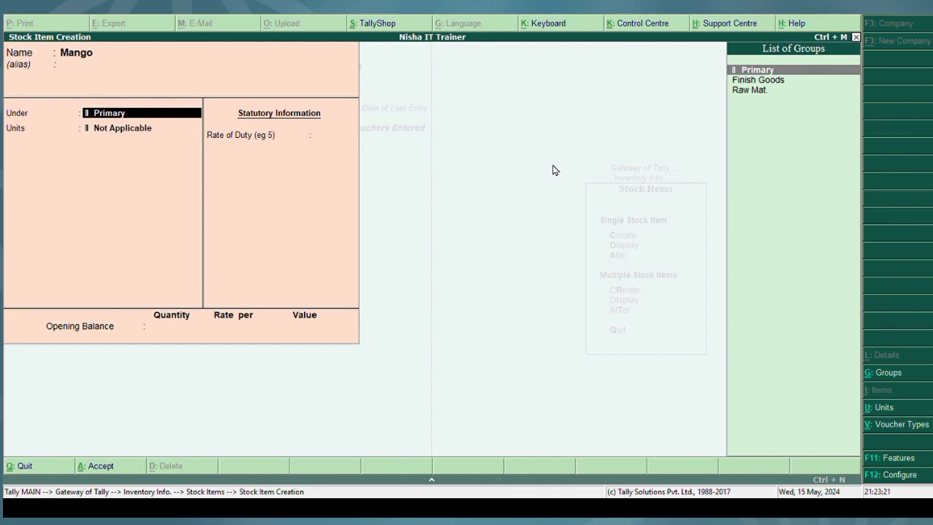
key(Down)
key(Down)
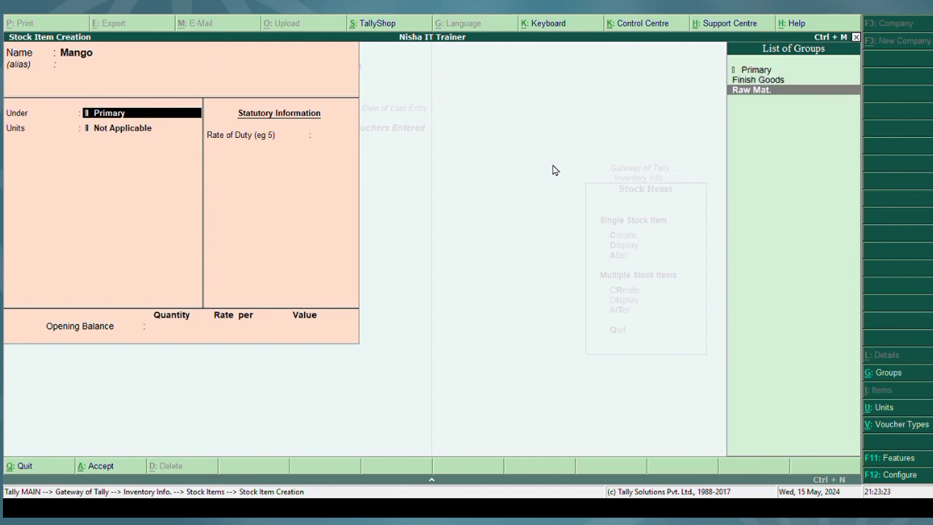
key(Return)
Create a simple unit with the symbol kg for Mango and save the stock item without components.
key(alt+c)
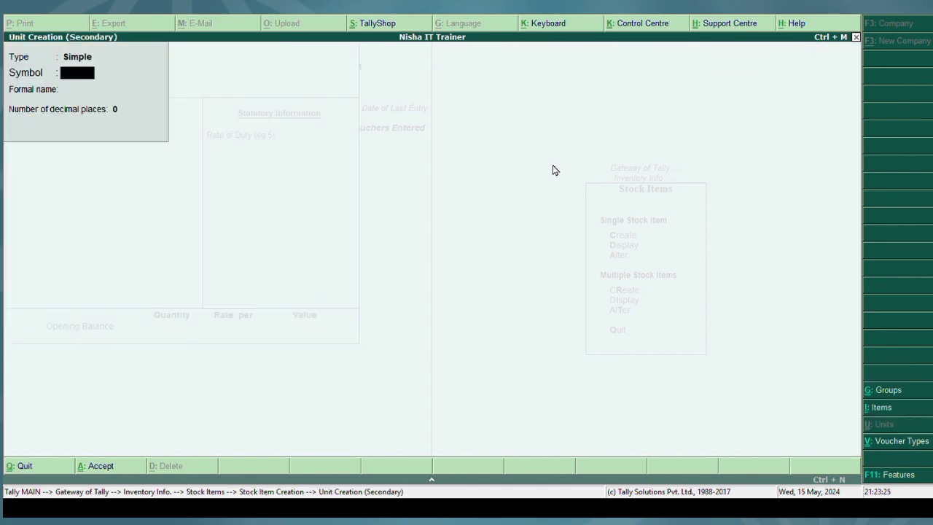
text(kg)
key(Return)
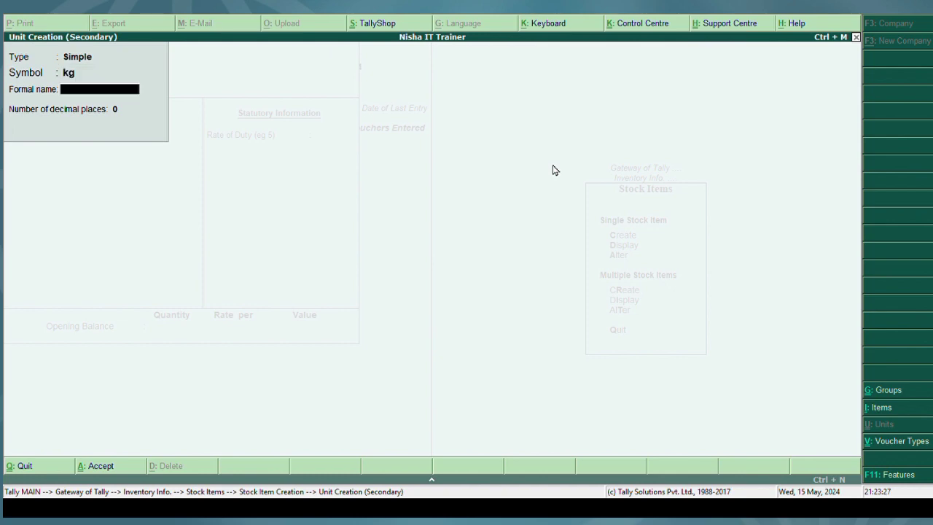
key(ctrl+a)
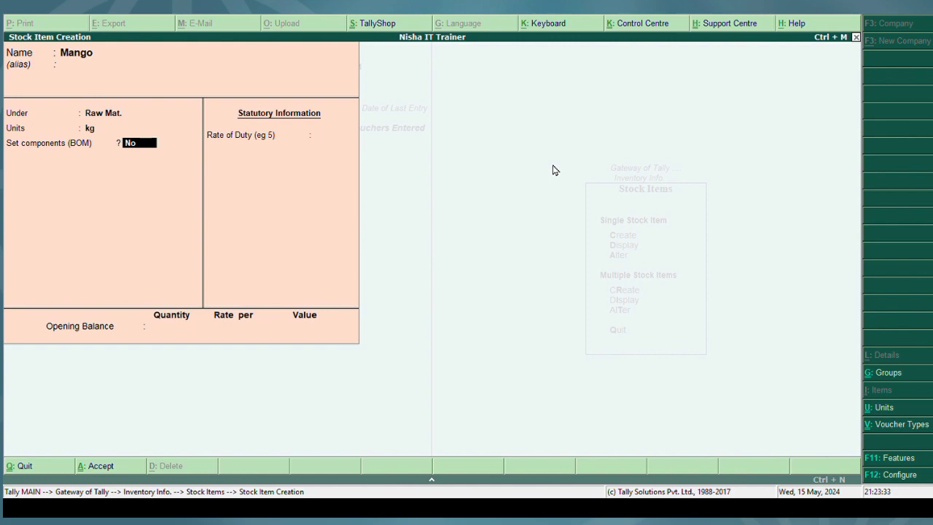
key(ctrl+a)
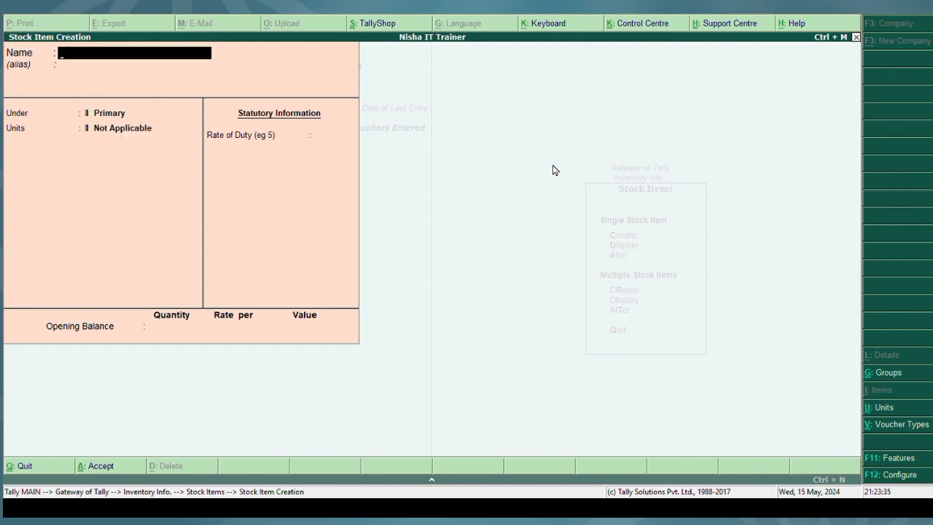
Enter a new stock item named Salt under the Raw Mat. group.
text(Salt)
key(Return)
key(Return)
key(Down)
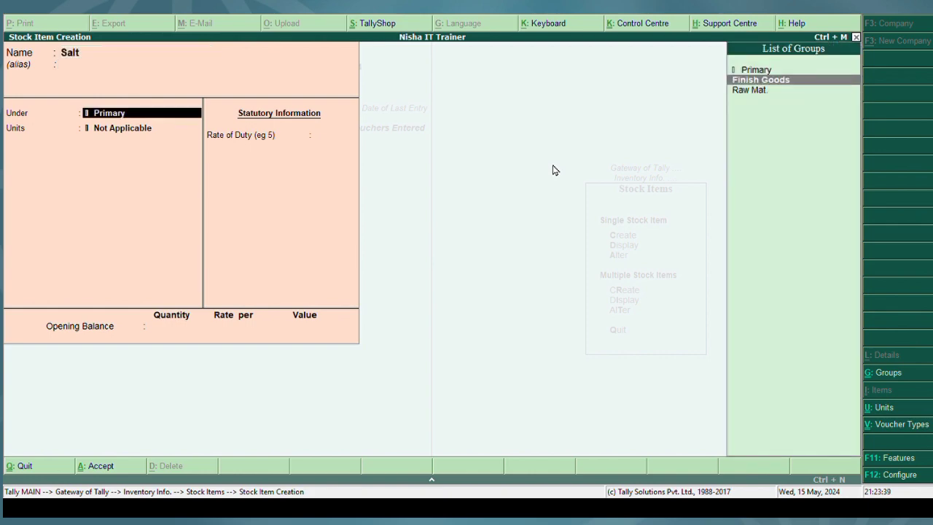
key(Down)
key(Return)
Create a simple unit with the symbol gm for Salt and save the stock item without components.
key(Down)
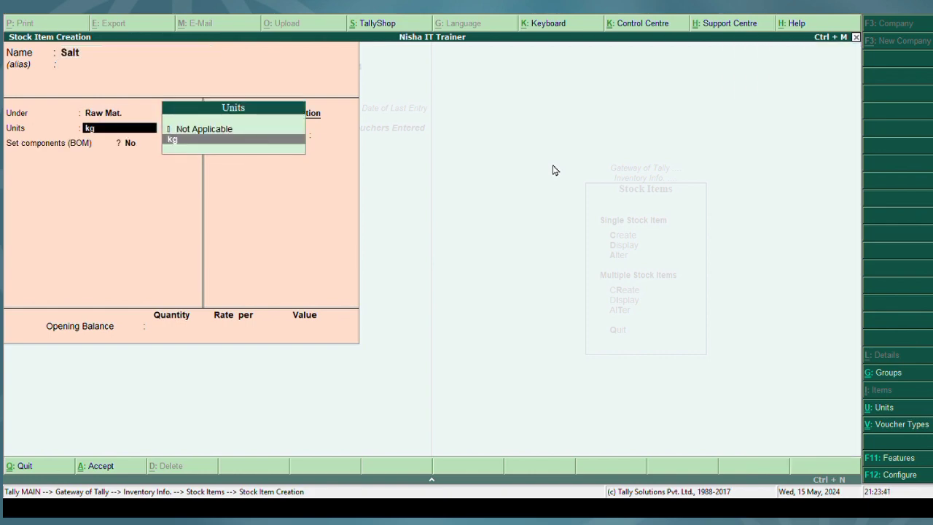
key(alt+c)
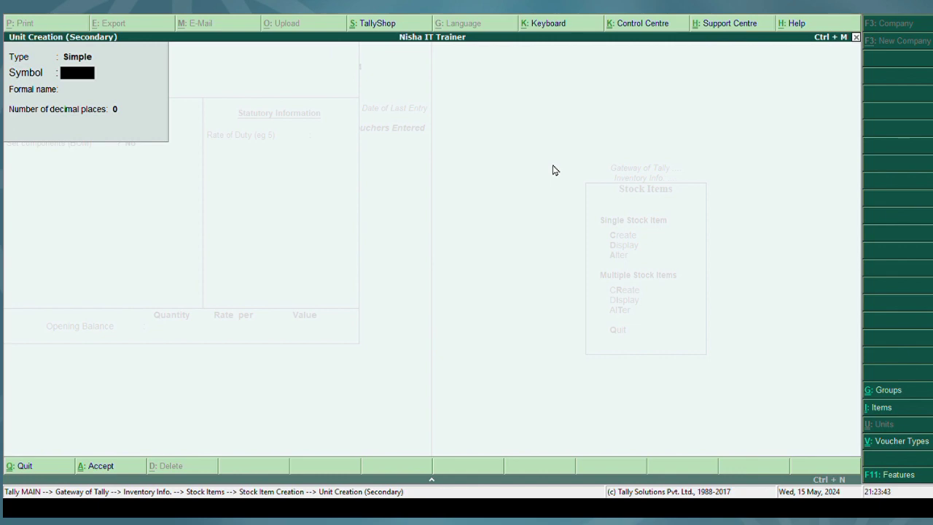
text(gm)
key(ctrl+a)
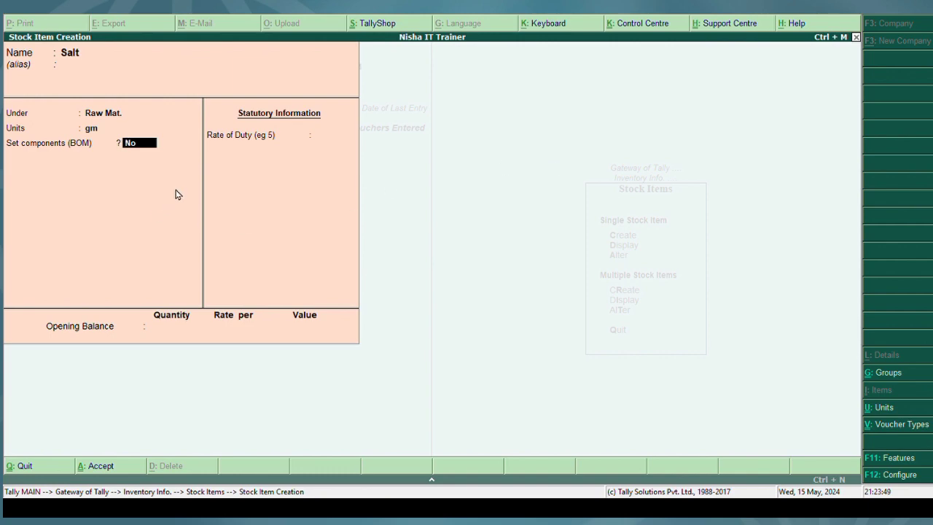
key(ctrl+a)
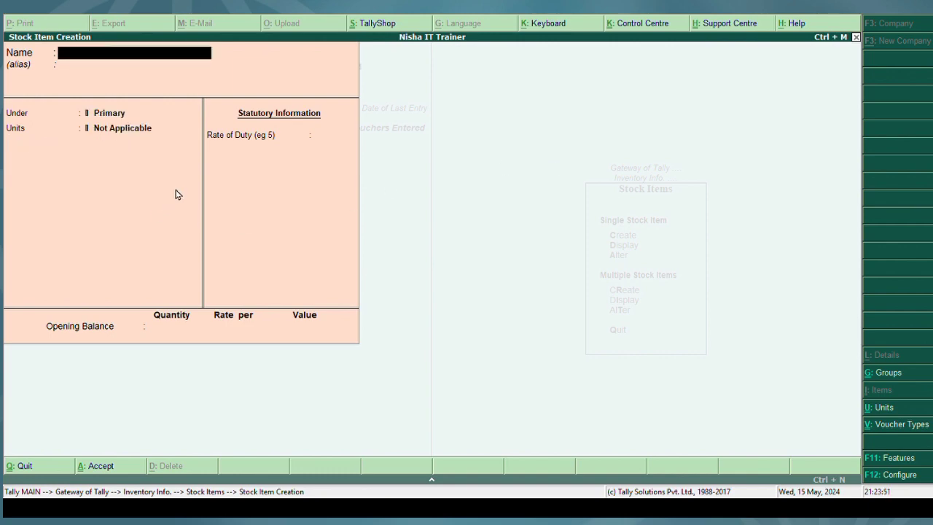
Create a stock item named Oil under Raw Mat. with gm as its unit and no components.
text(Oil)
key(Return)
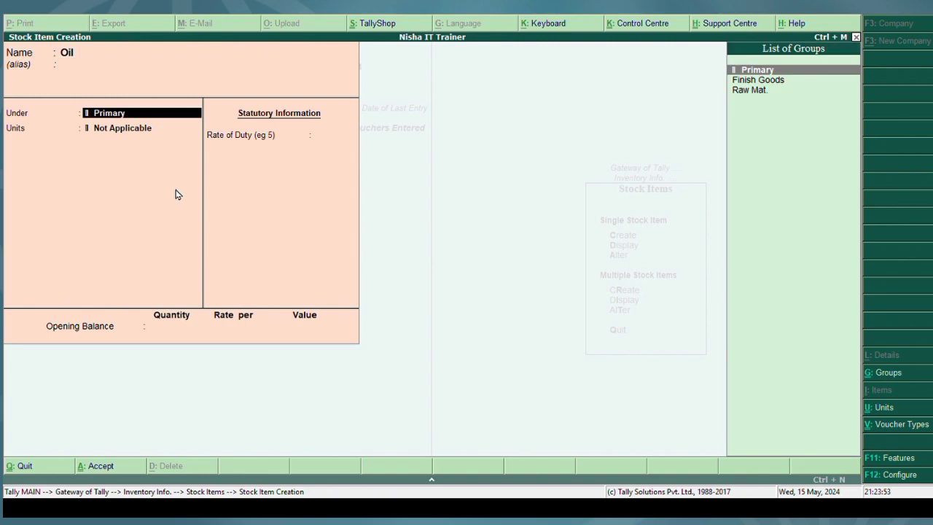
key(Down)
key(Down)
key(Return)
key(Down)
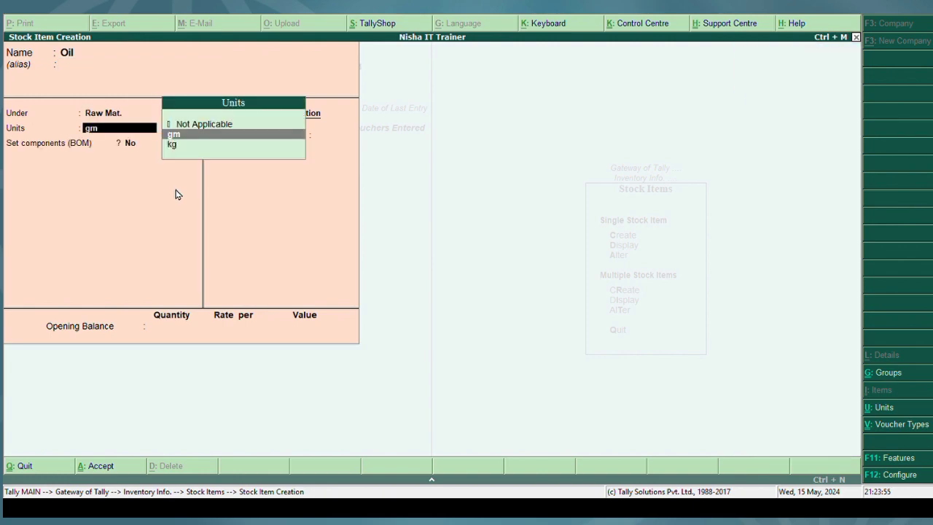
key(Return)
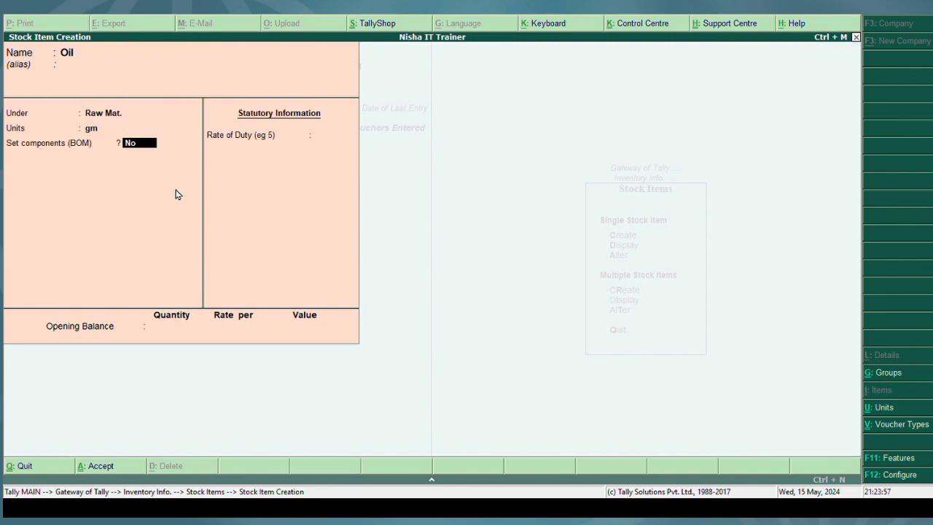
key(ctrl+a)
Enter a new stock item named Pickle under the Finish Goods group with kg as its unit.
text(Pi)
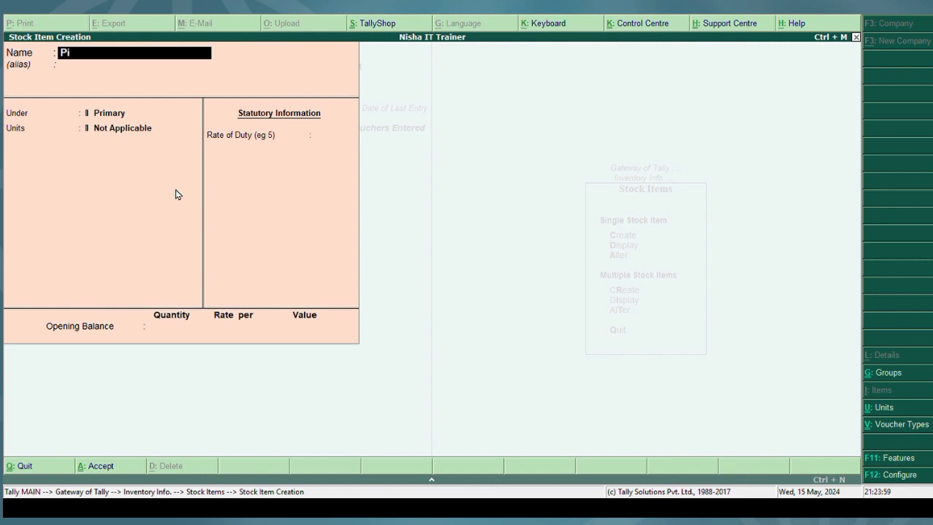
text(ckl)
text(e)
key(Return)
key(Return)
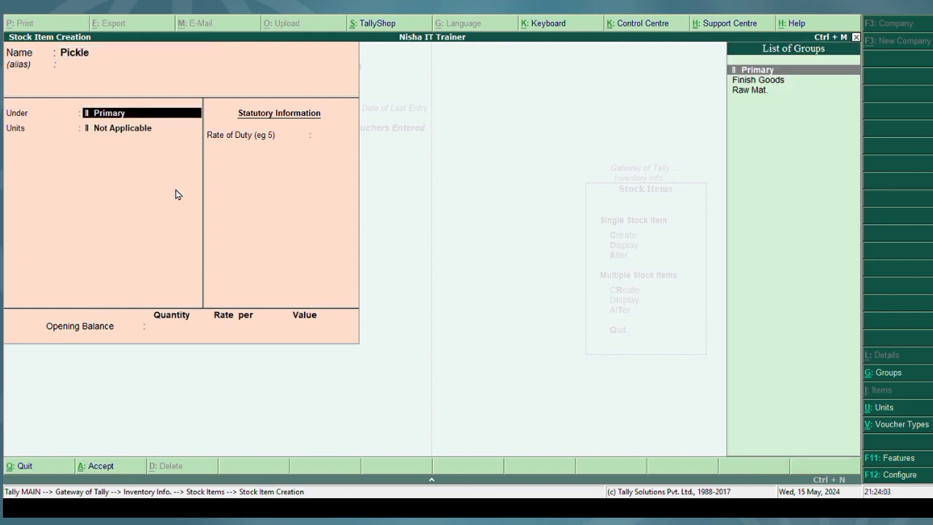
key(Down)
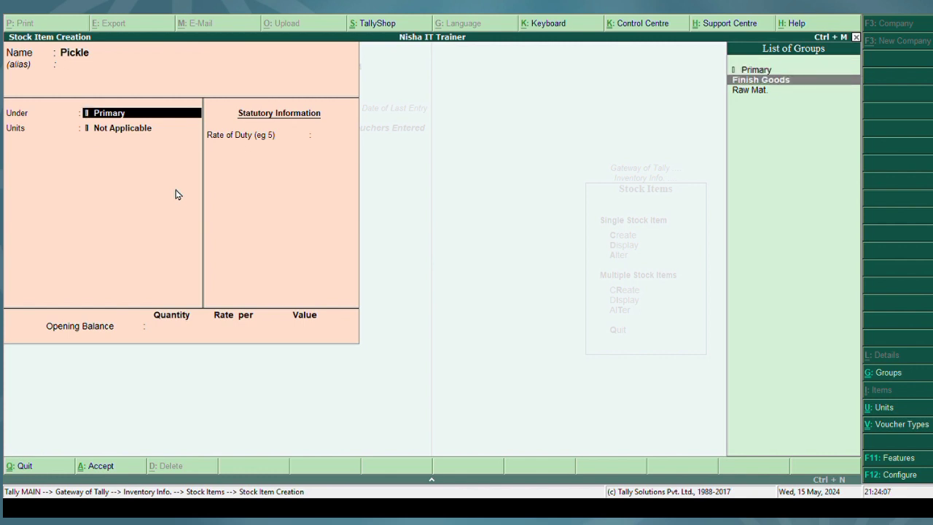
key(Return)
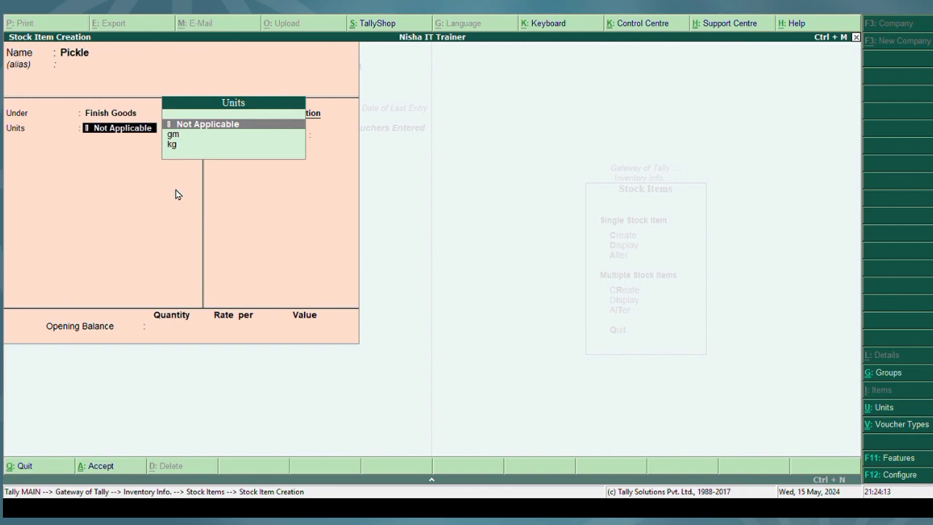
key(Down)
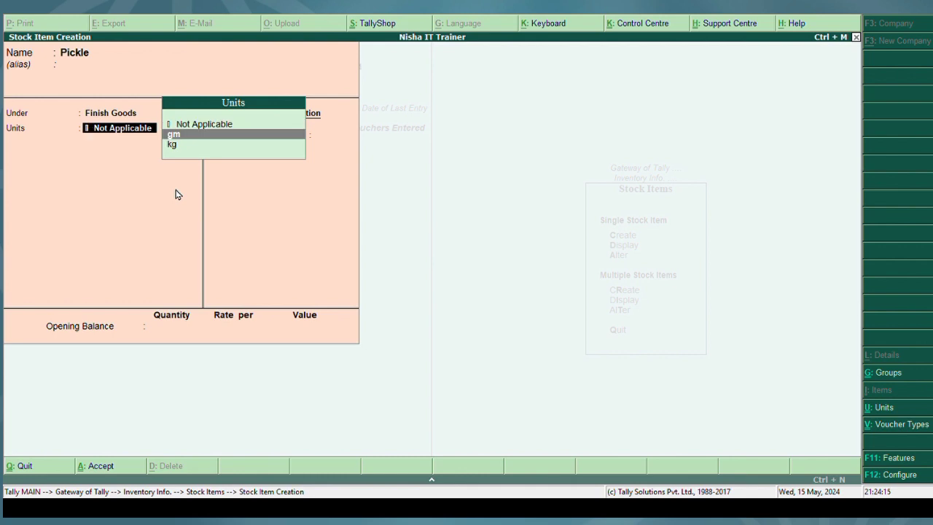
key(Down)
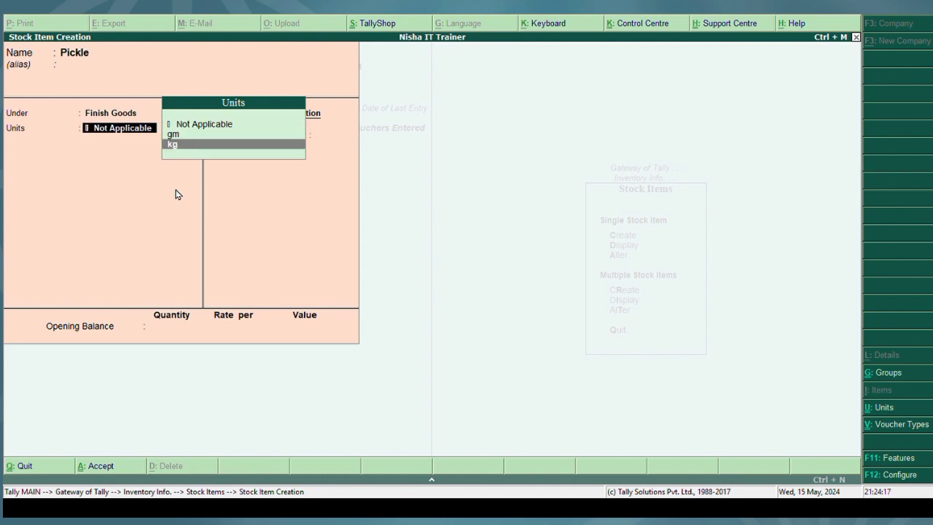
key(Return)
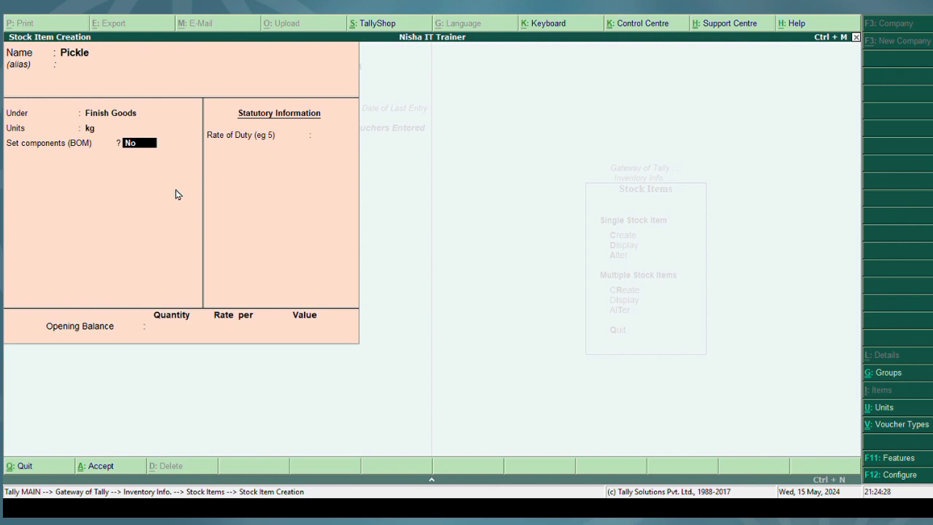
Enable components for Pickle and start a BOM named Mango Pickle with a unit of manufacture of 1 kg.
text(y)
key(Return)
key(Escape)
key(Return)
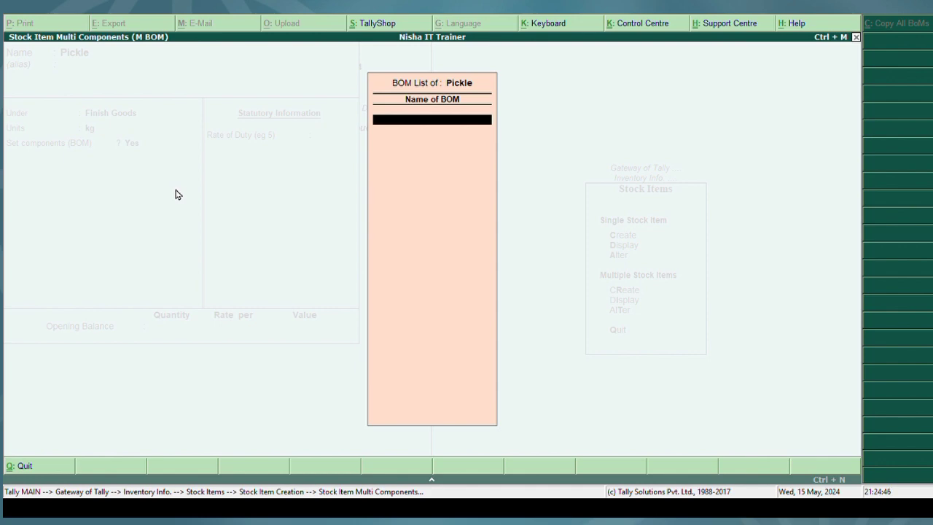
text(Mango Pickle)
key(Return)
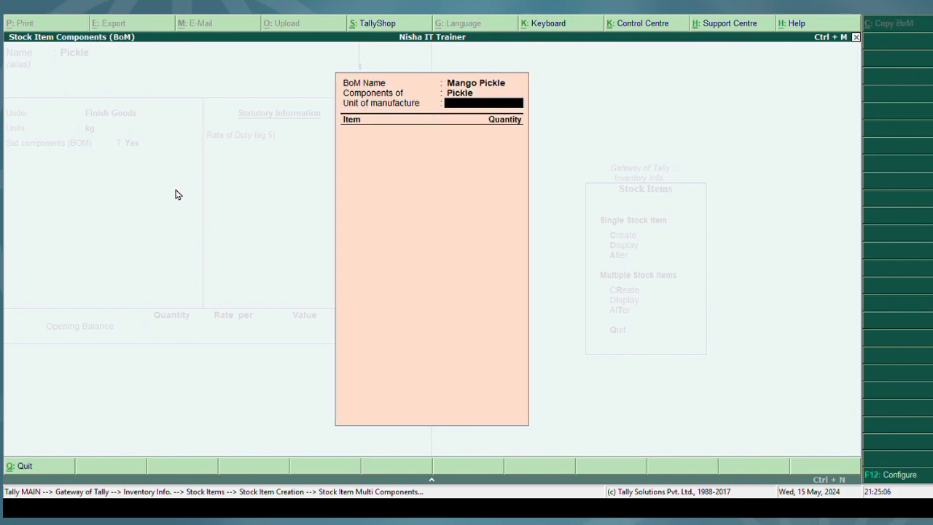
text(1)
key(Return)
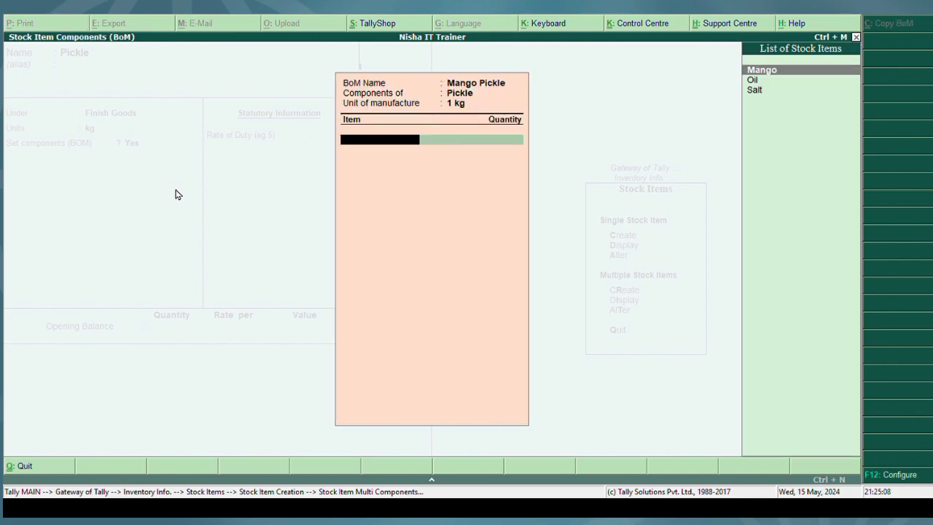
Choose Mango as the first BOM component and change the Mango stock item's unit to gm.
key(Return)
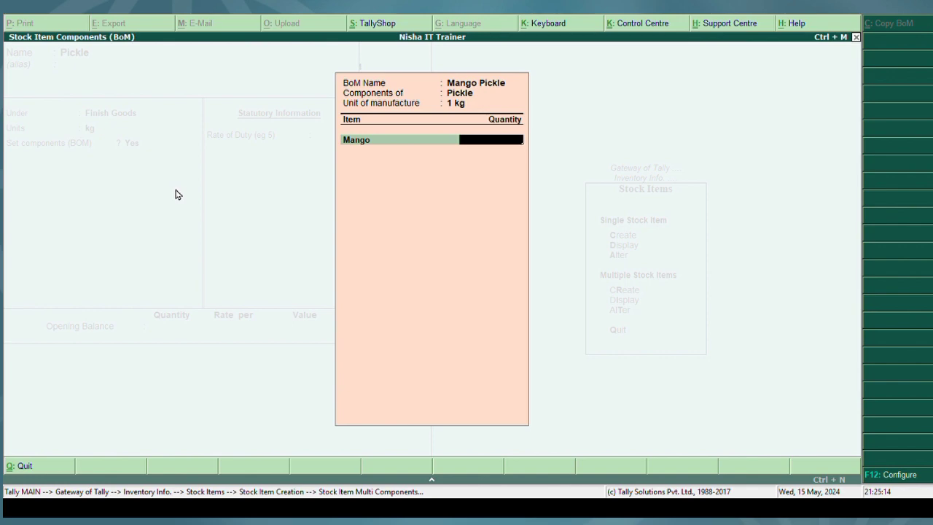
key(BackSpace)
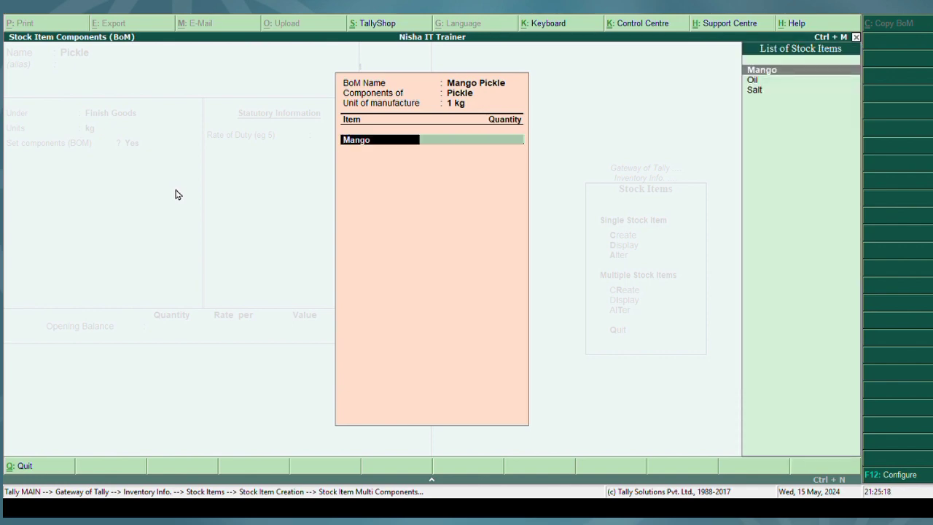
key(ctrl+Return)
key(Return)
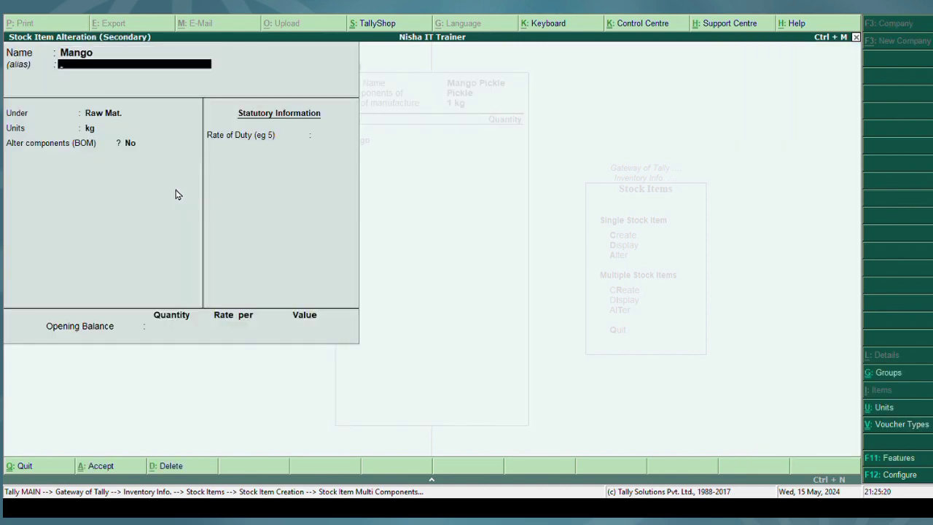
key(Return)
key(Return)
key(Up)
key(Return)
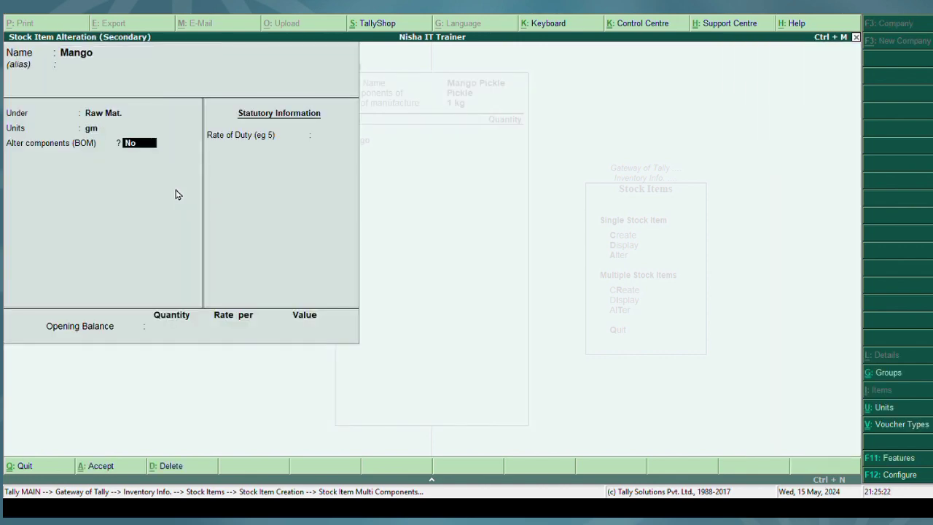
key(ctrl+a)
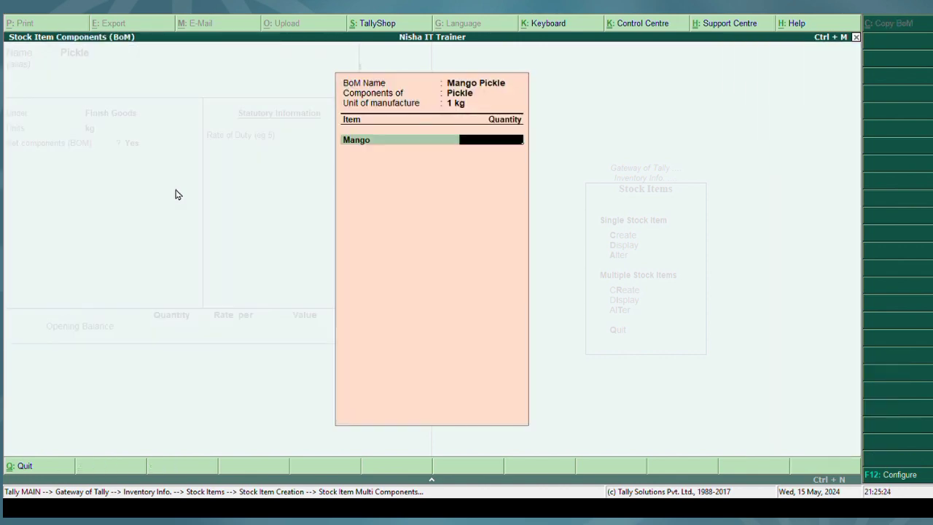
Set the Mango component's quantity to 500 gm and add Oil with a quantity of 100 gm.
text(500)
key(Return)
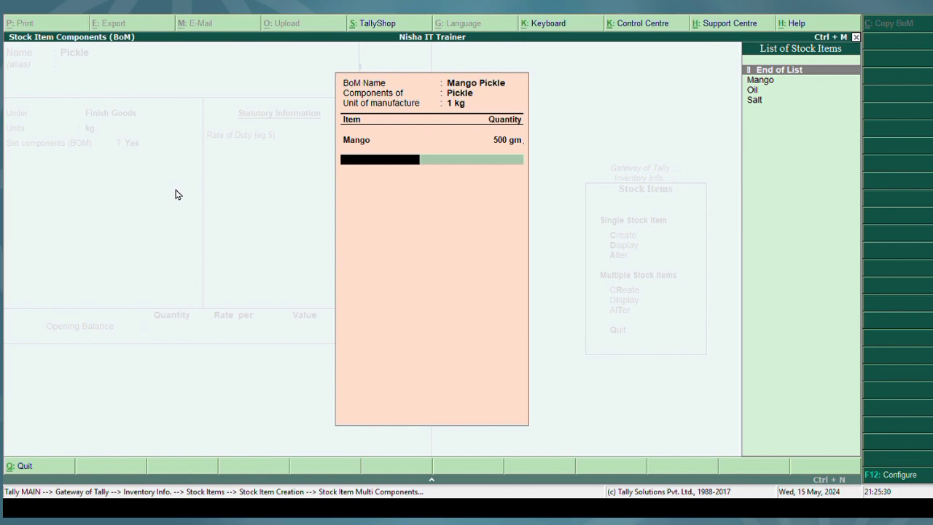
key(Down)
key(Down)
key(Return)
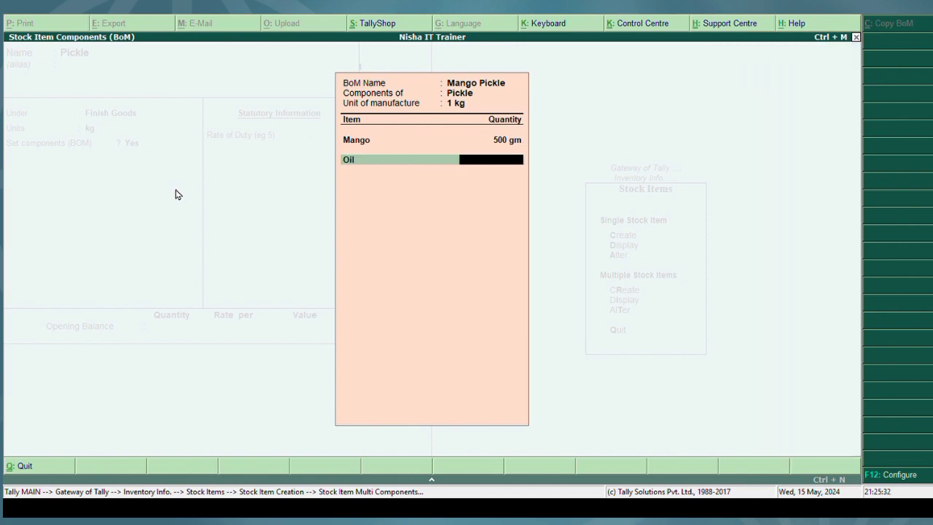
text(100)
key(Return)
Add Salt to the Mango Pickle BOM with a quantity of 20 gm.
key(Down)
key(Down)
key(Down)
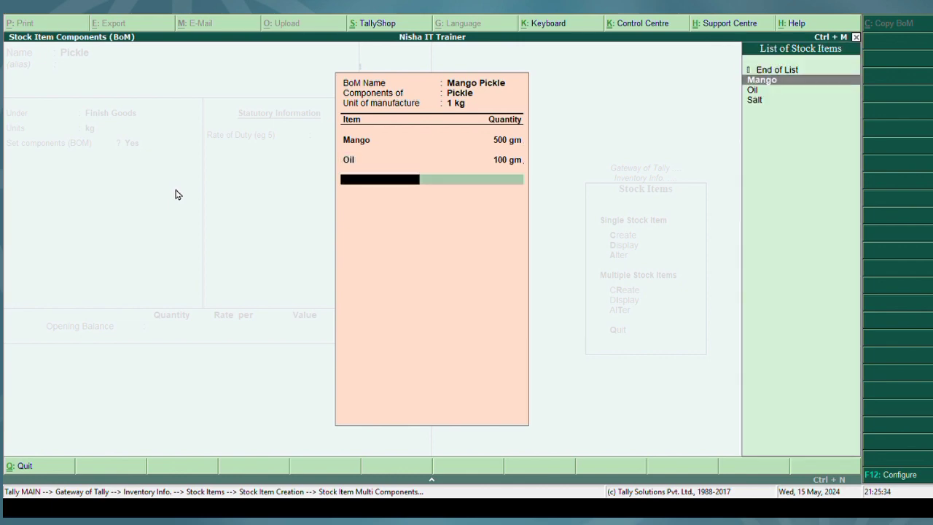
key(Return)
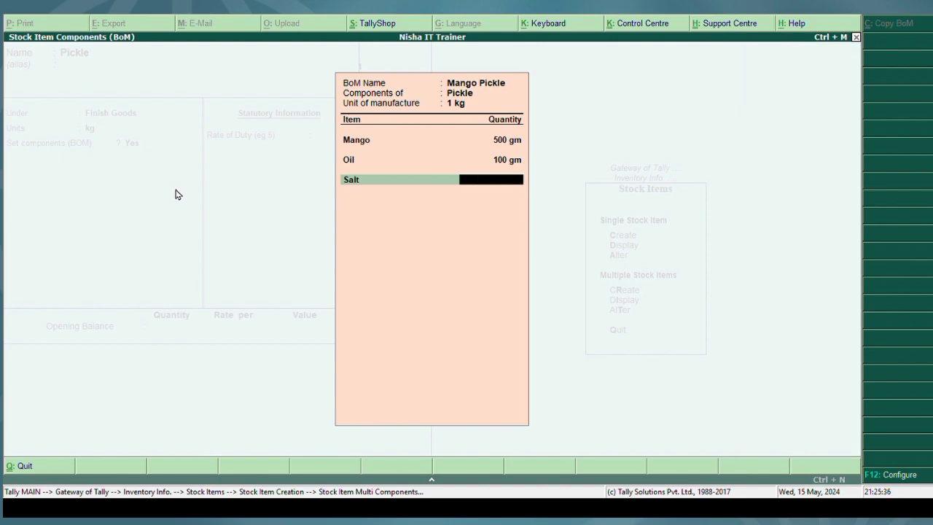
text(20)
key(Return)
End the BOM component list and save the Pickle stock item.
key(Return)
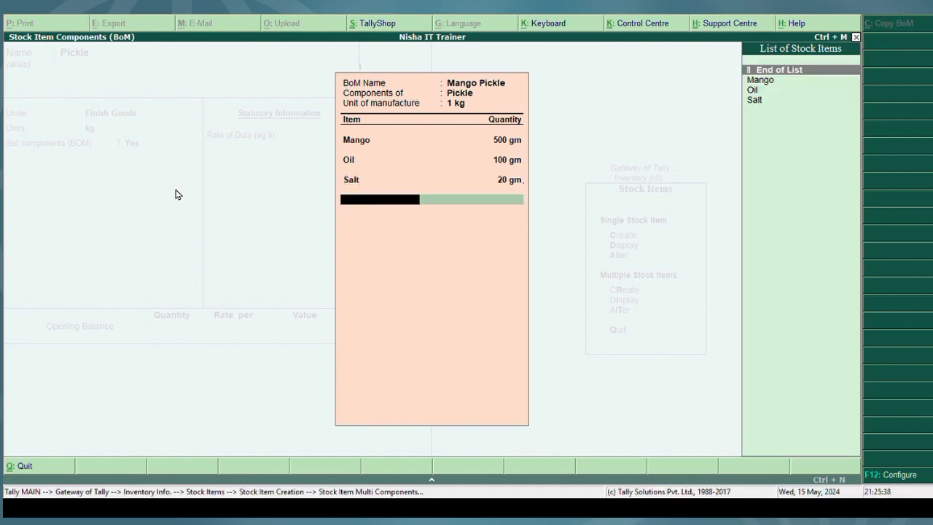
key(Return)
key(Return)
key(Return)
key(Return)
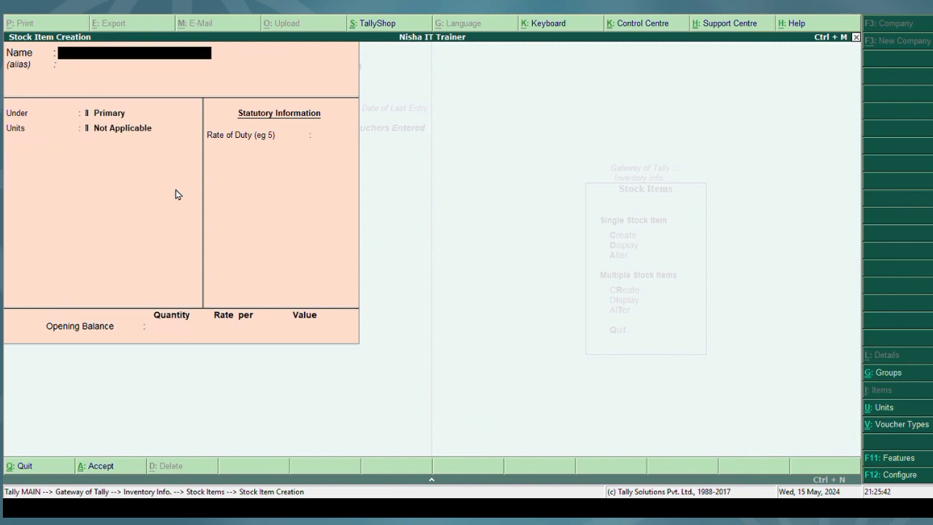
Leave stock item creation and start a new inventory voucher type named Manufactring Journal.
key(Escape)
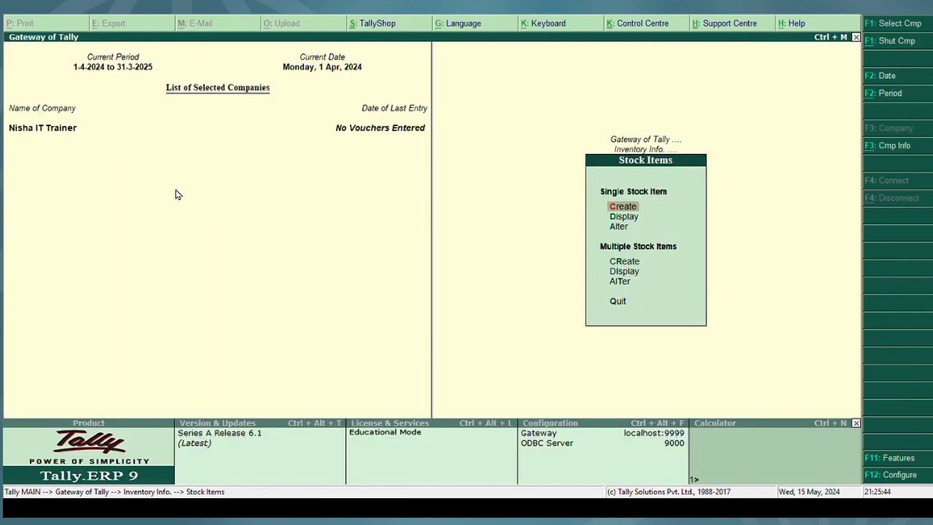
key(Escape)
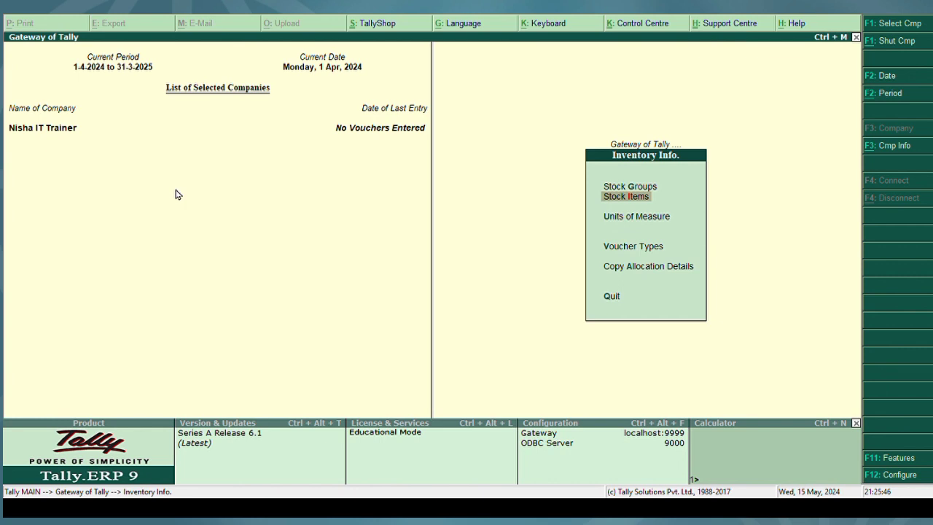
key(Down)
key(Down)
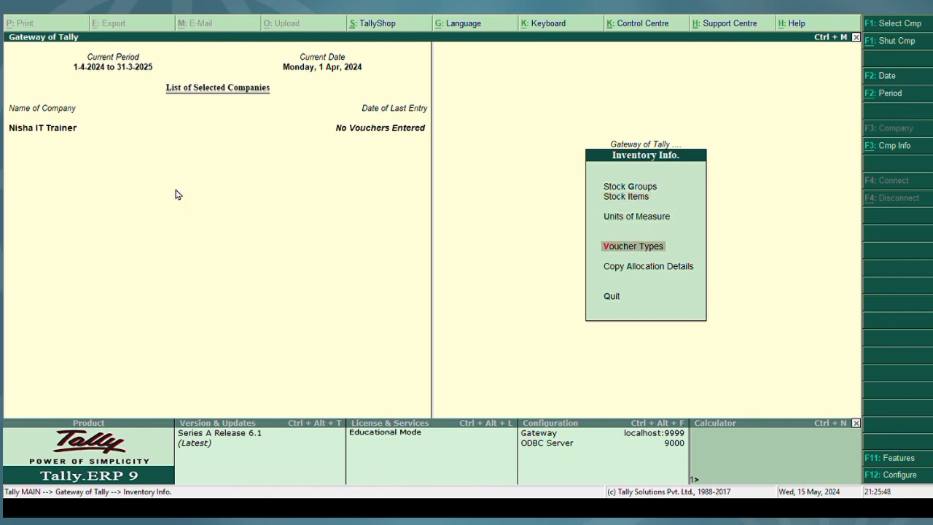
key(Return)
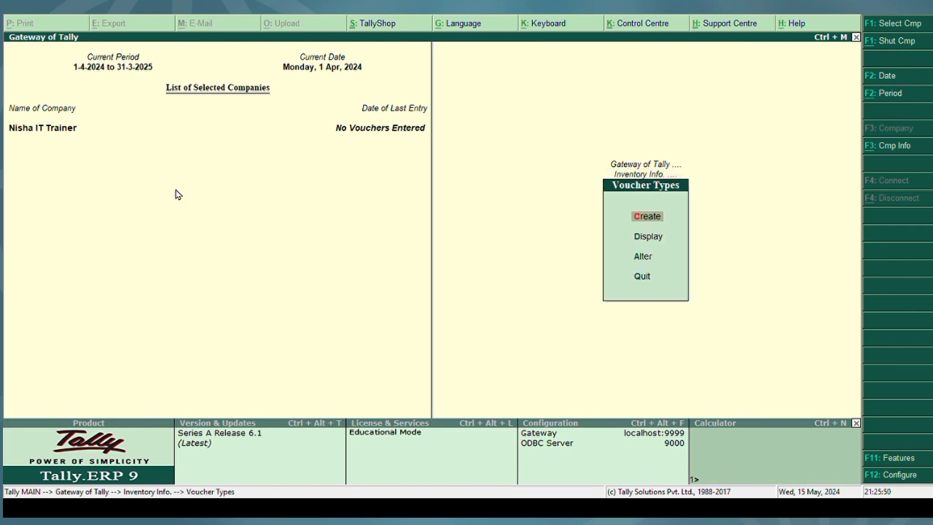
key(Return)
text(Manu)
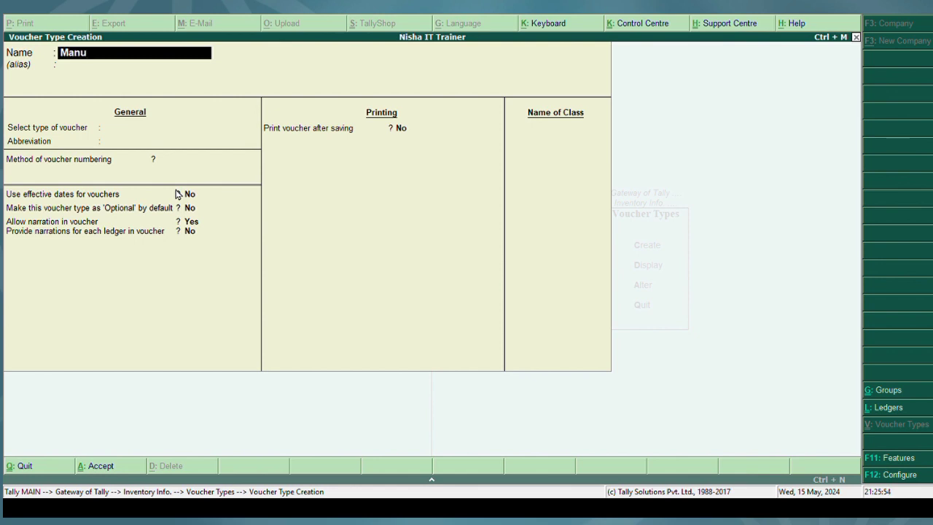
text(factring Journal)
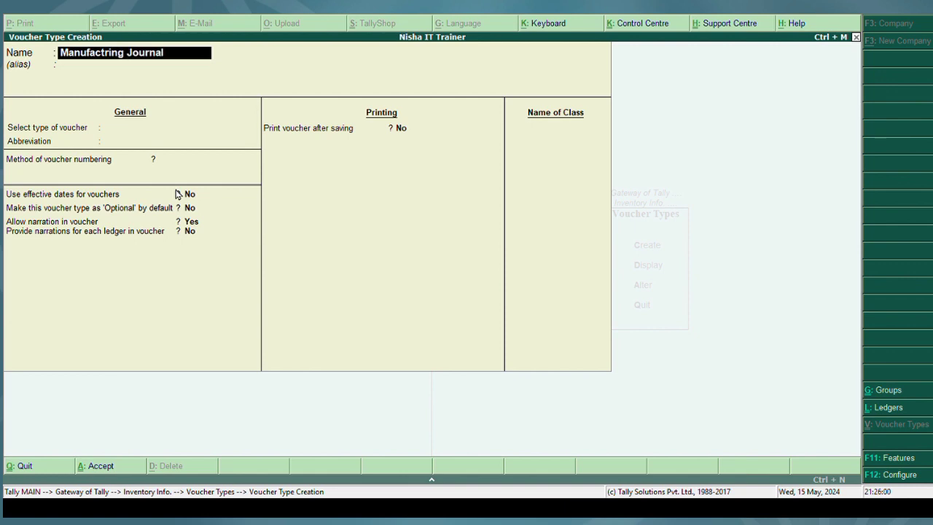
key(Return)
Base the voucher type on Stock Journal and enable its use as a Manufacturing Journal.
text(st)
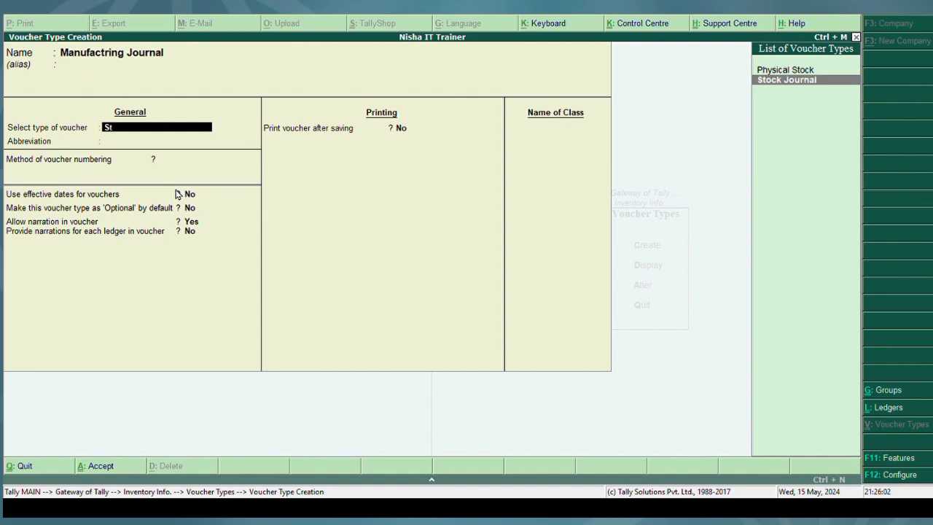
key(Return)
key(Return)
key(Return)
key(Return)
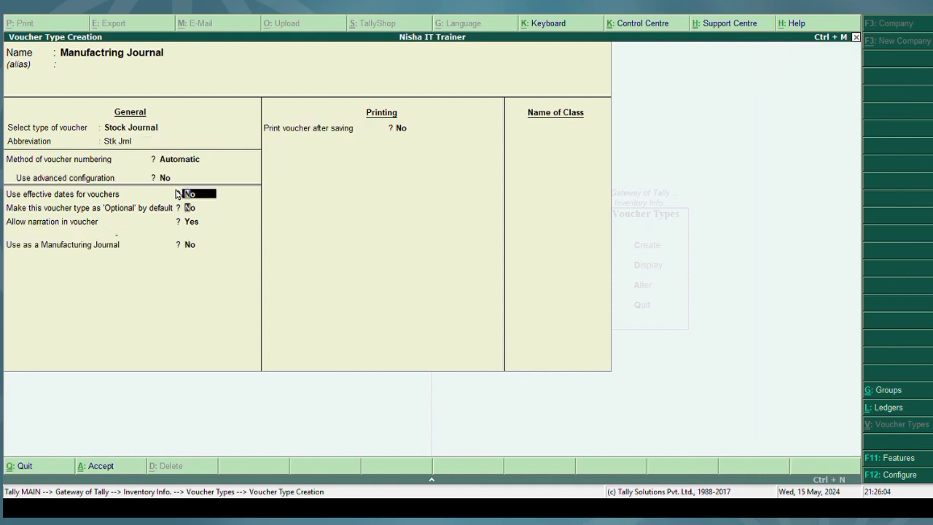
key(Return)
key(Return)
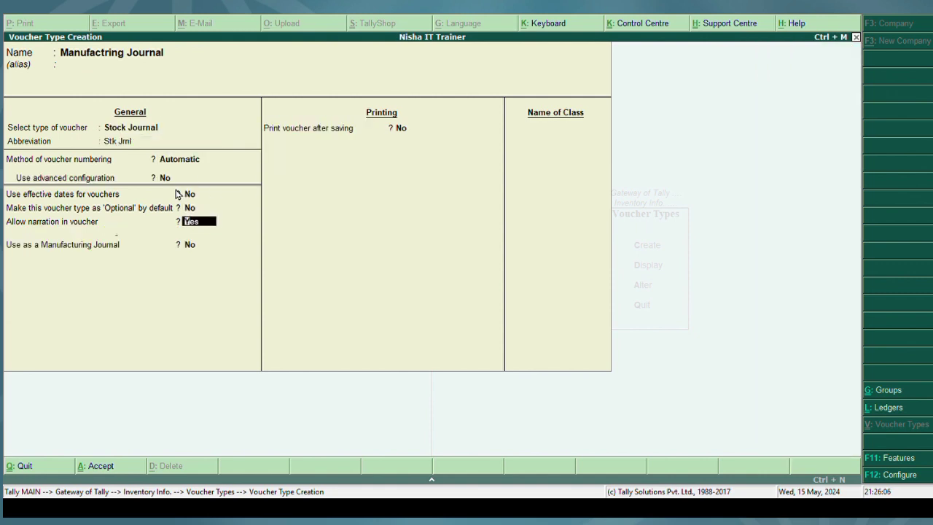
key(Return)
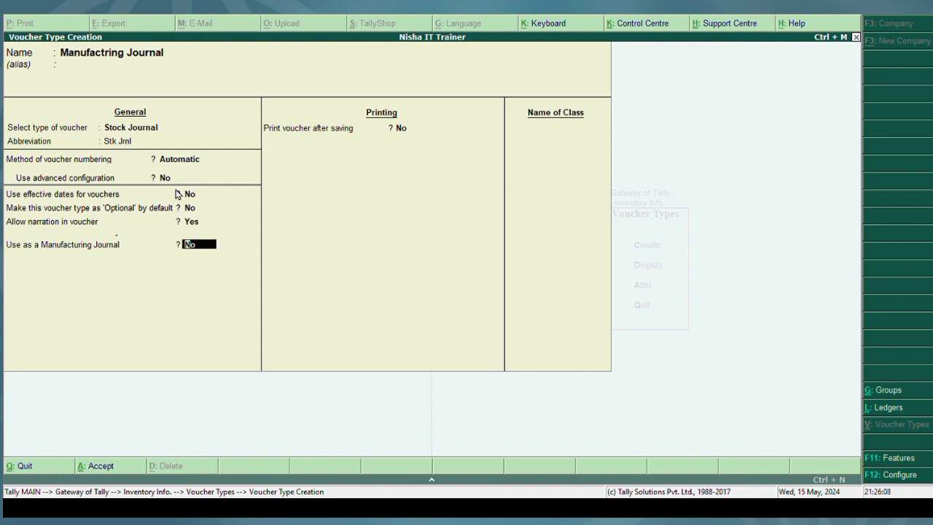
text(y)
key(Return)
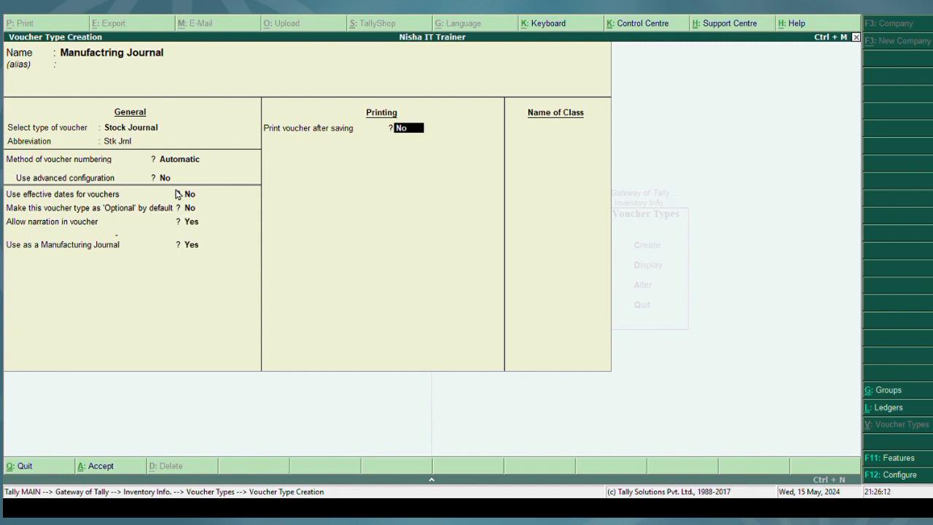
Rename the new voucher type as Manufacturing Journsl and save it.
key(Up)
key(Up)
key(Up)
key(Up)
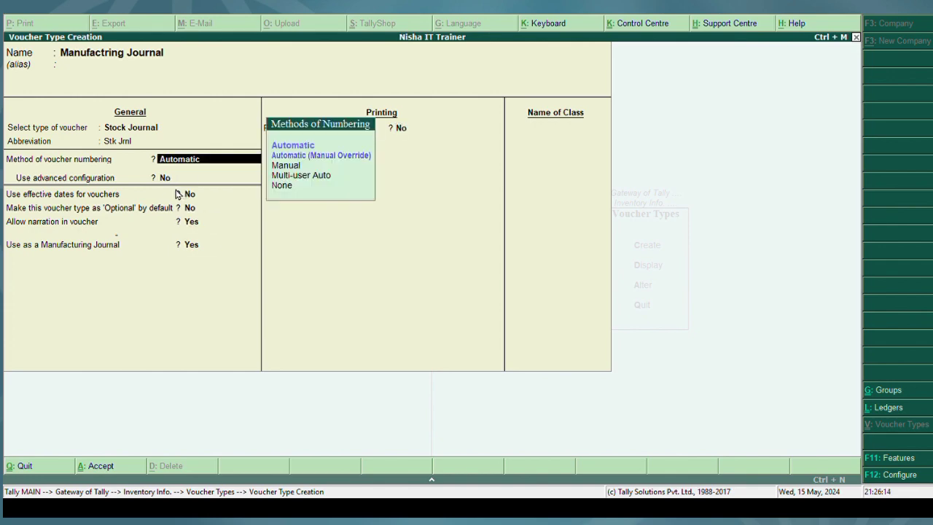
key(Up)
key(Up)
key(Up)
key(Up)
text(Ma)
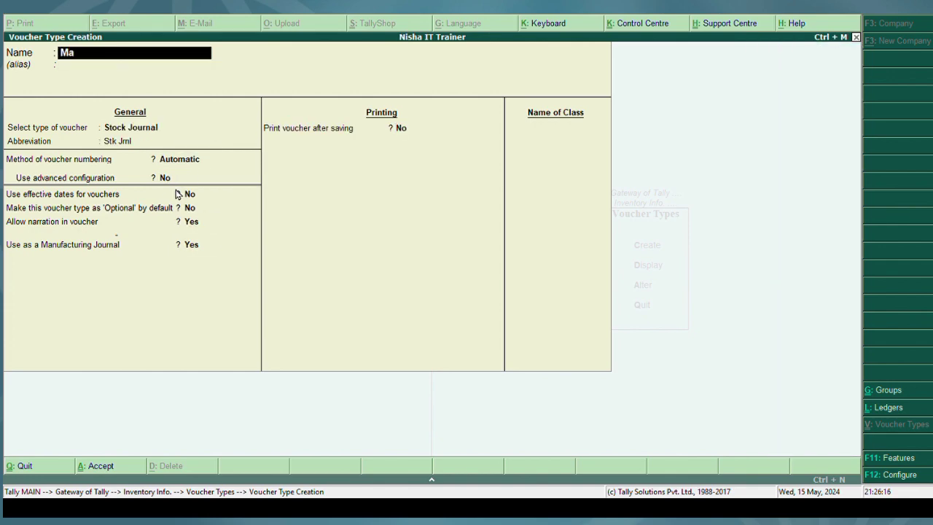
text(nufacturing Journsl)
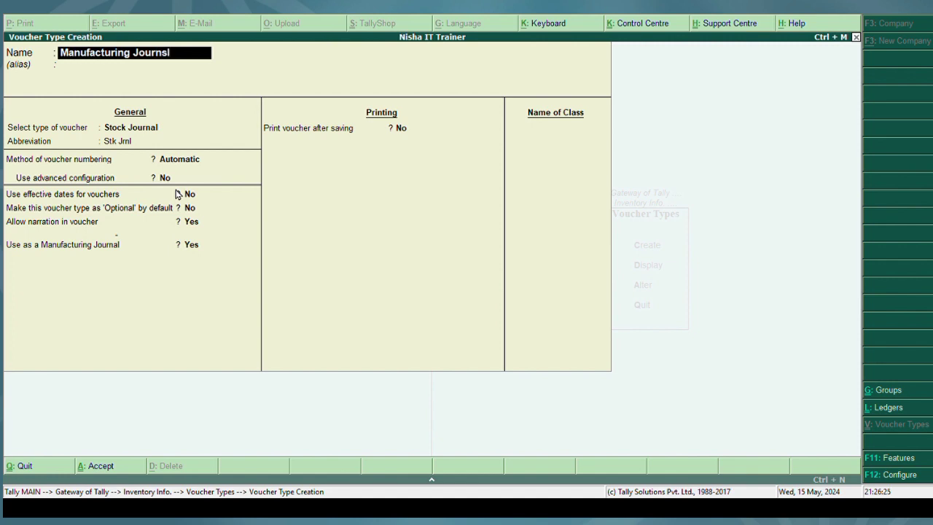
key(Return)
key(ctrl+a)
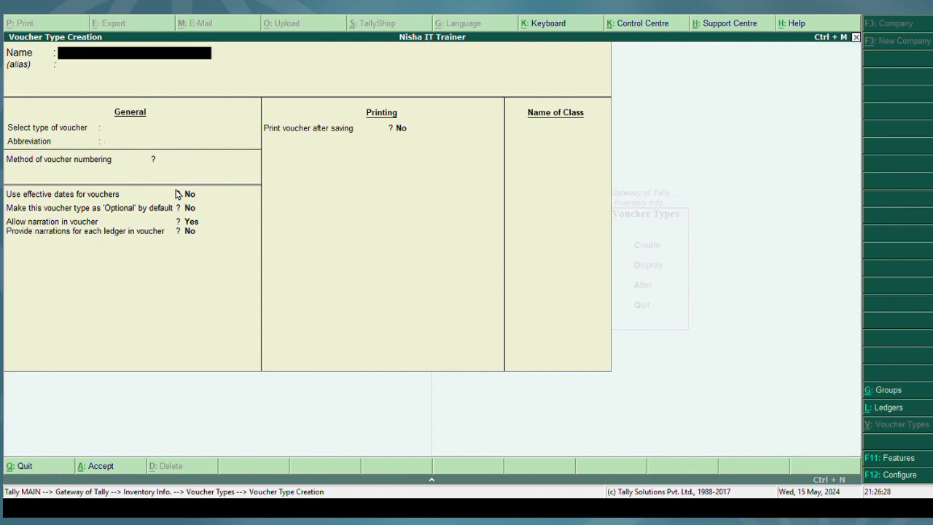
Reopen the saved Manufacturing Journsl voucher type for alteration, check its general settings, and return to the Gateway of Tally.
key(Escape)
key(Down)
key(Down)
key(Return)
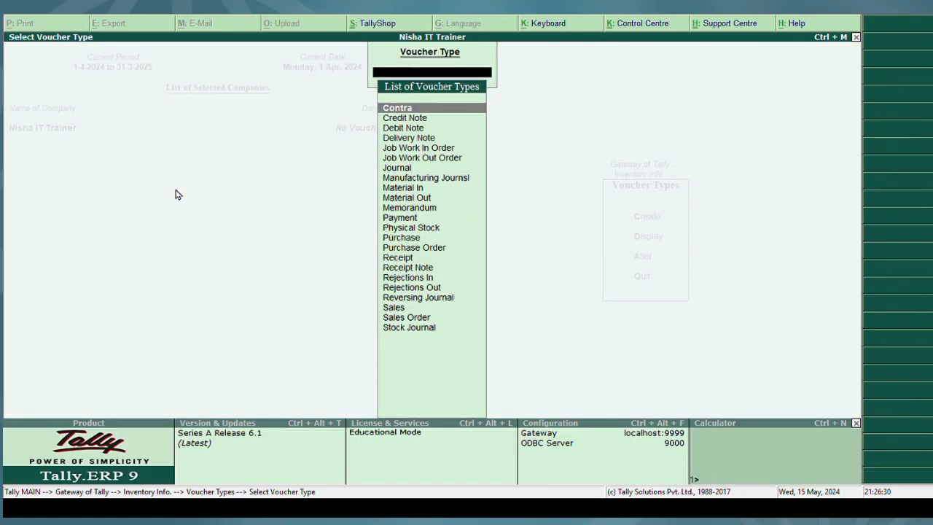
text(Man)
key(Return)
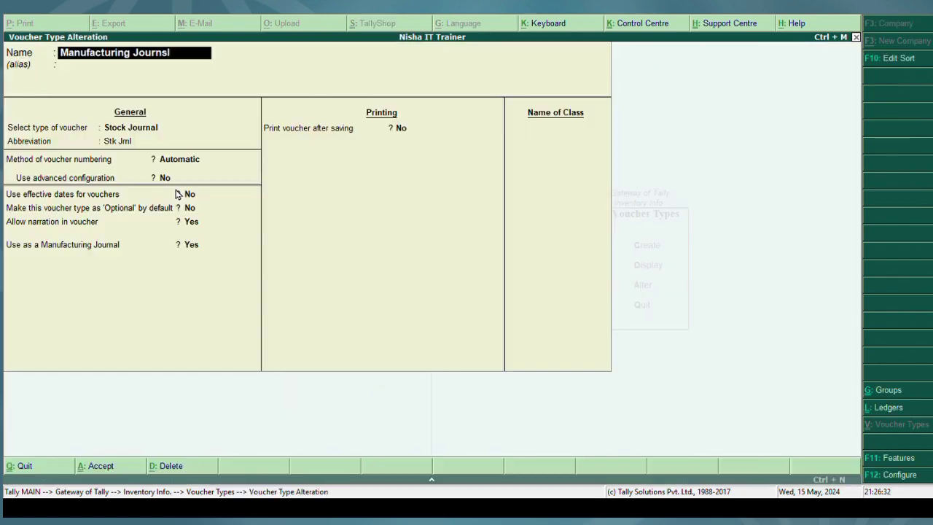
key(Return)
key(Return)
key(Return)
key(Return)
key(Return)
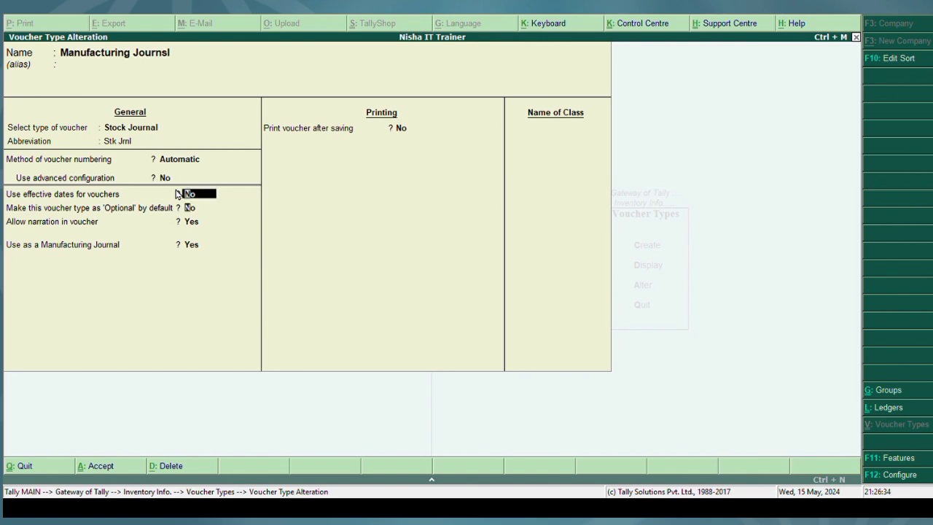
key(Escape)
key(Escape)
key(Escape)
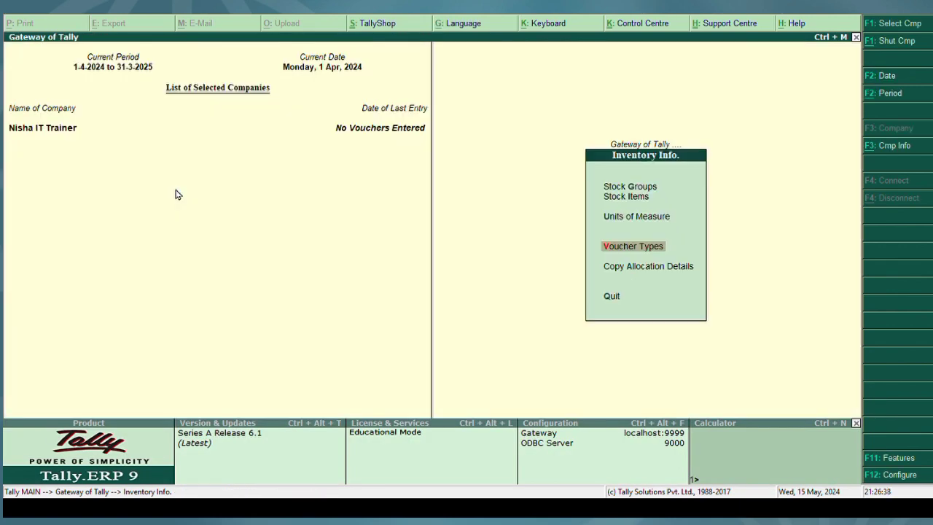
key(Escape)
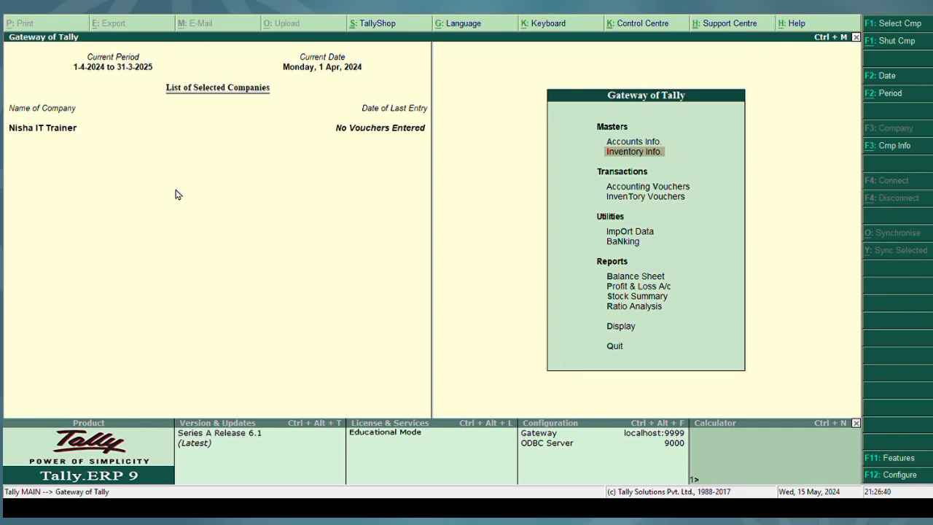
Start a Purchase voucher with supplier invoice number 784 dated 1-Apr-2024.
key(Down)
key(Return)
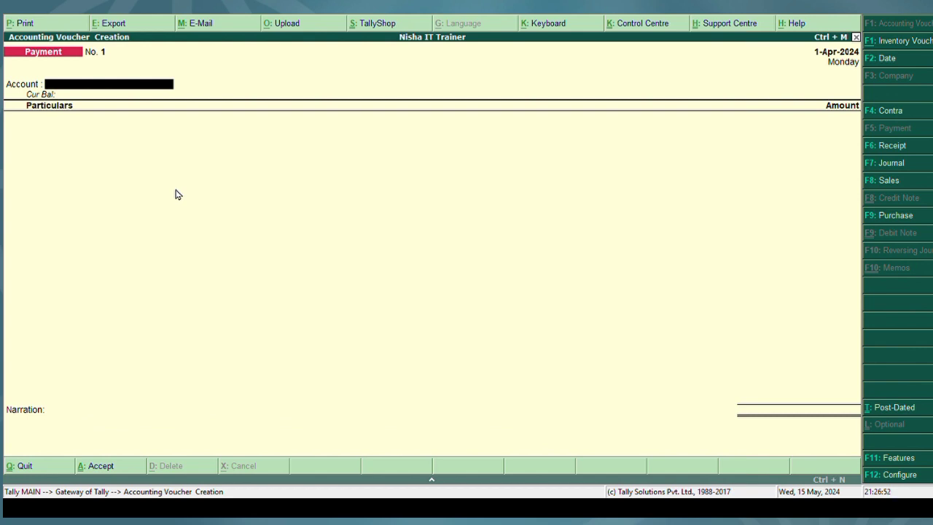
key(F9)
text(784)
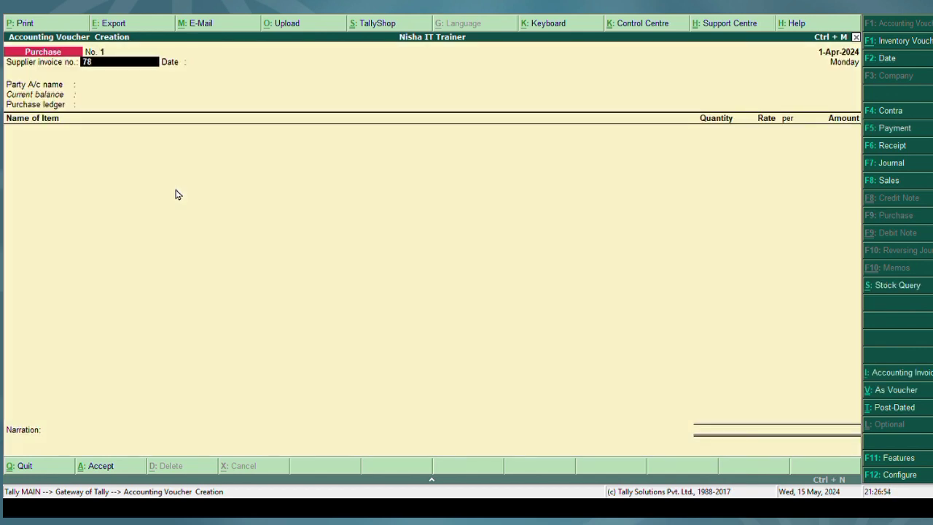
key(Return)
key(Return)
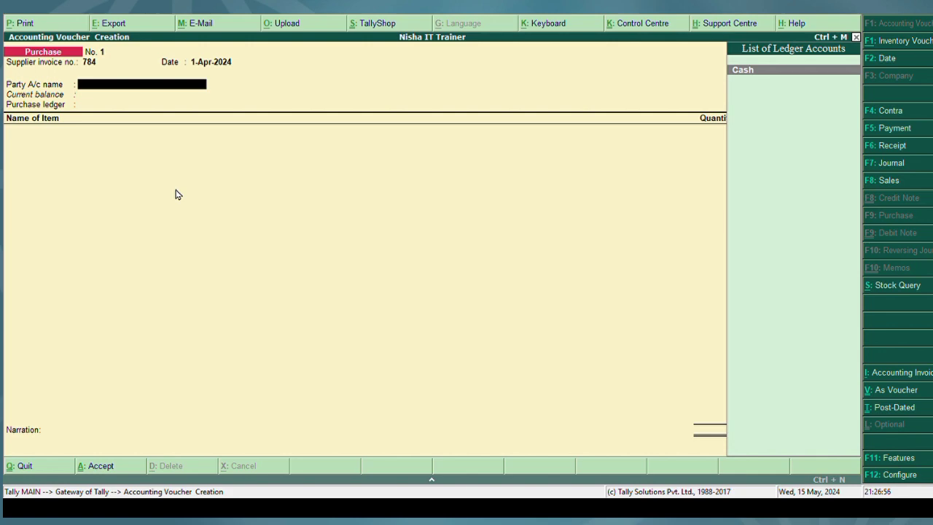
Create the party ledger with the supplier's name under Sundry Creditors and accept the party details for the purchase.
key(alt+c)
text(Ram)
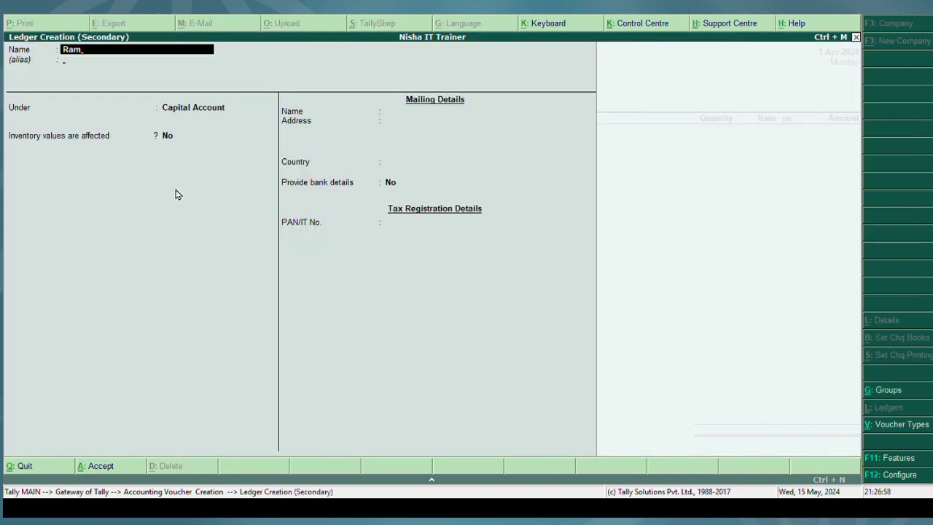
key(Return)
key(Return)
text(Sa)
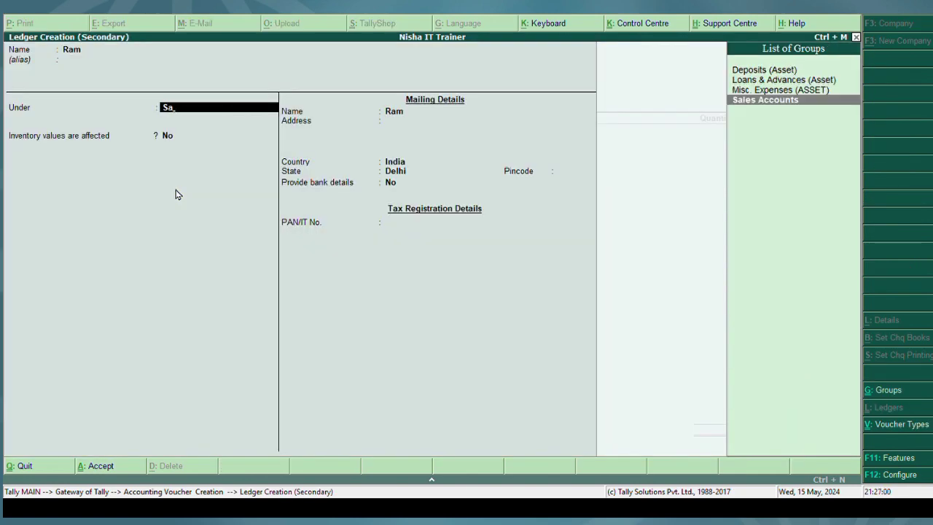
key(BackSpace)
key(BackSpace)
text(Su)
key(Down)
key(Down)
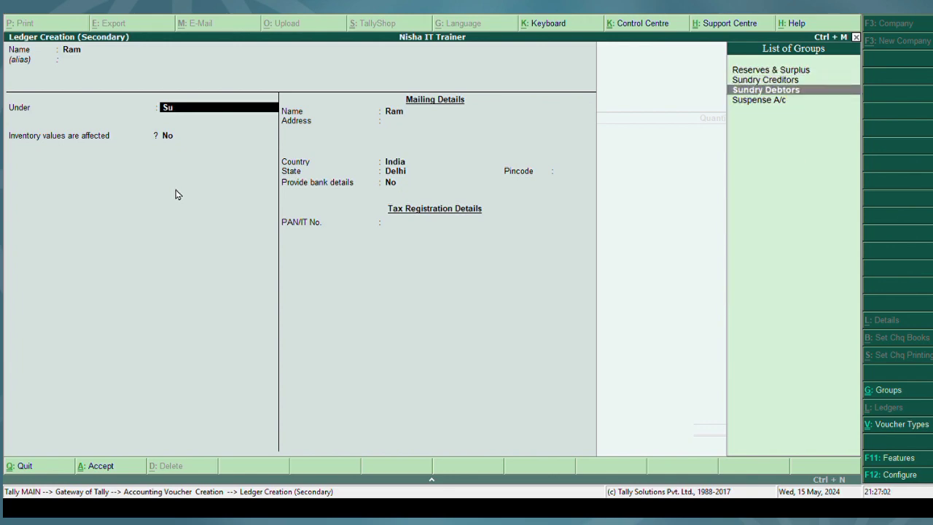
key(Up)
key(Return)
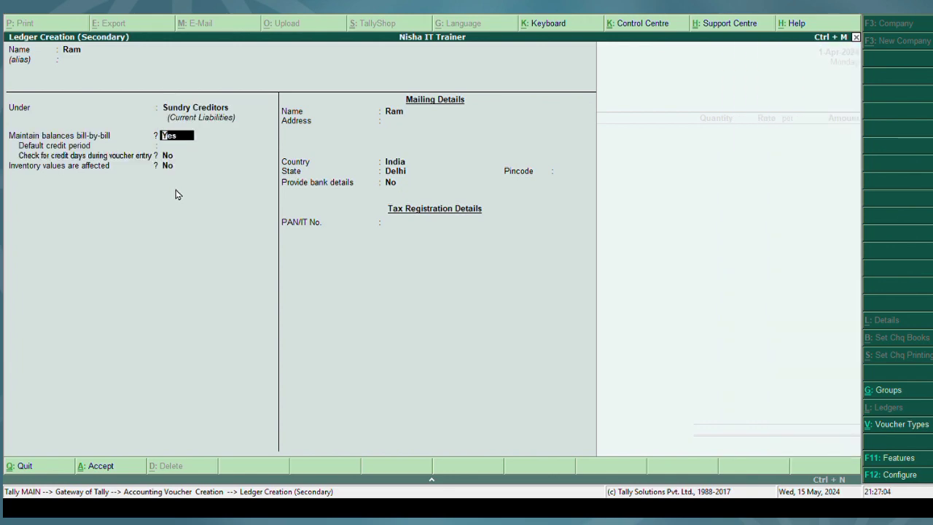
key(ctrl+a)
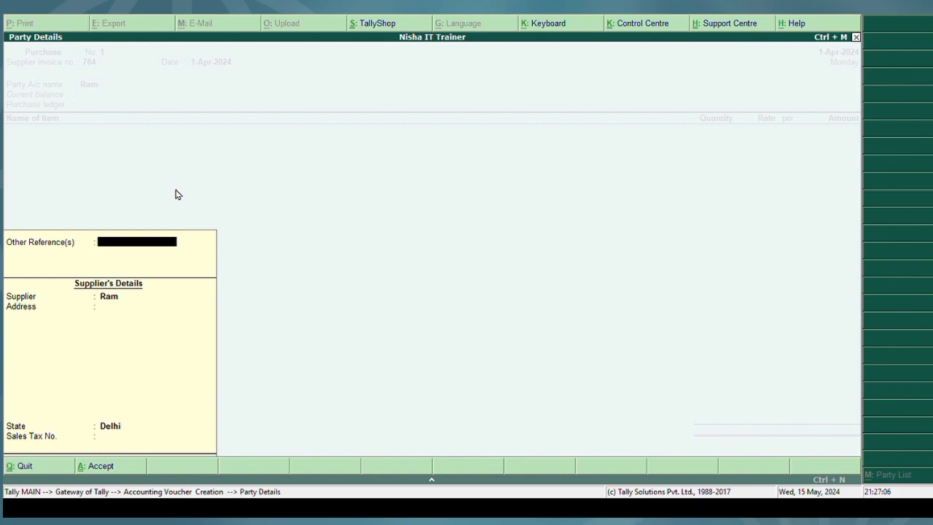
key(ctrl+a)
Create a purchase ledger named Purchase under Purchase Accounts with inventory values affected, and use it in the voucher.
key(alt+c)
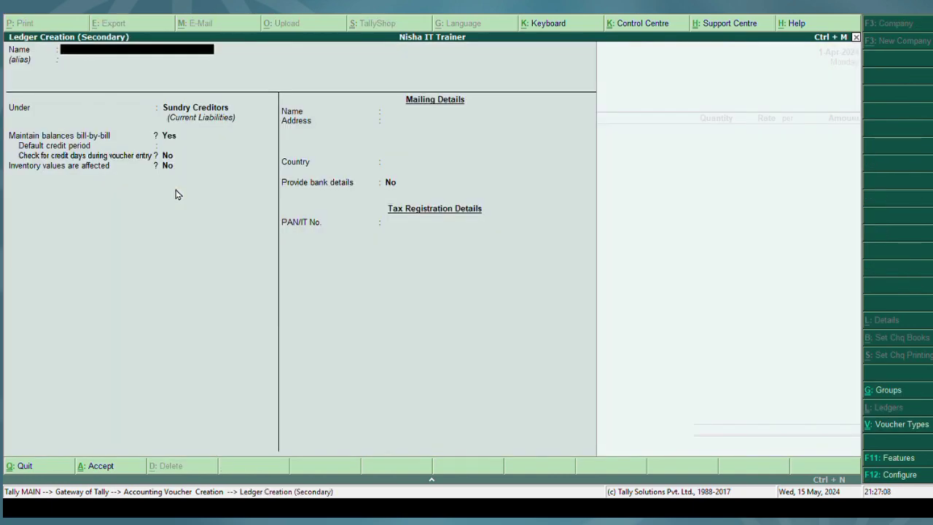
text(Purchase)
key(Return)
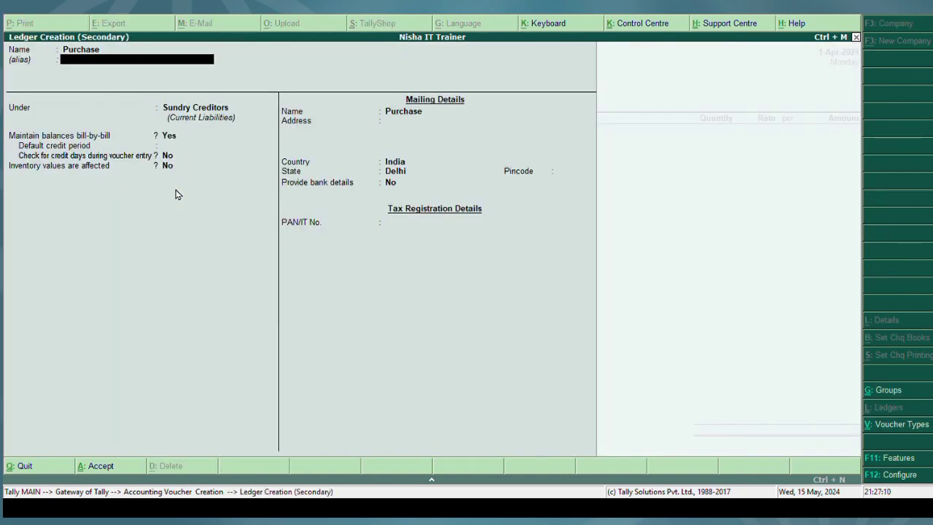
key(Return)
text(Pu)
key(Return)
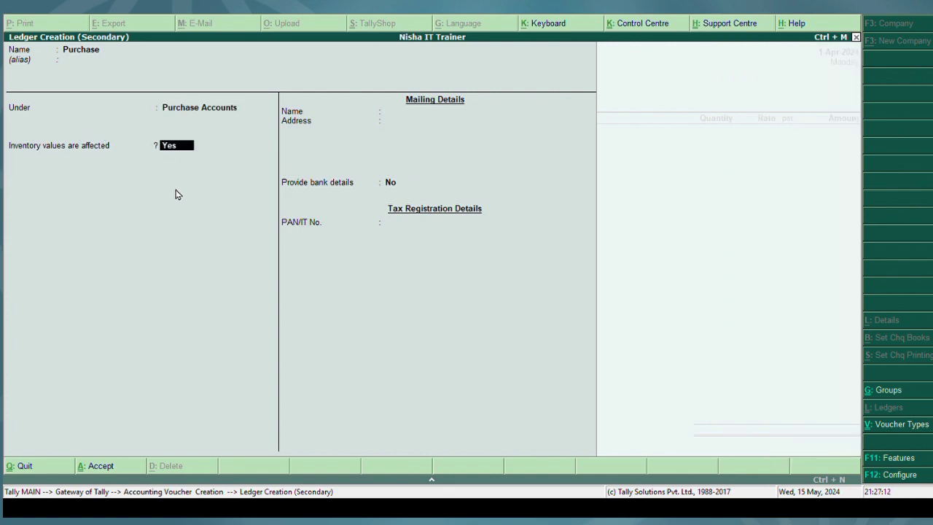
key(ctrl+a)
key(Return)
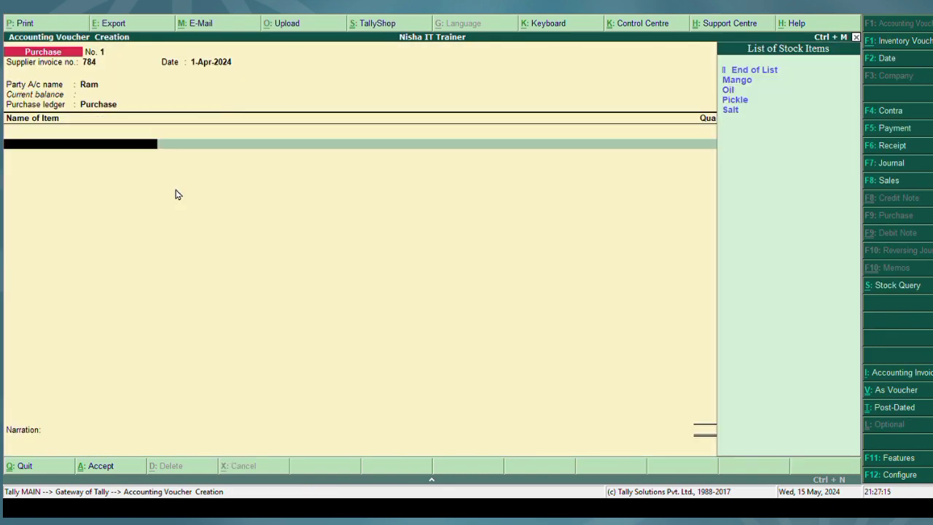
Add Mango to the purchase voucher with a quantity of 2,000 gm at a rate of 20 per gm.
key(Down)
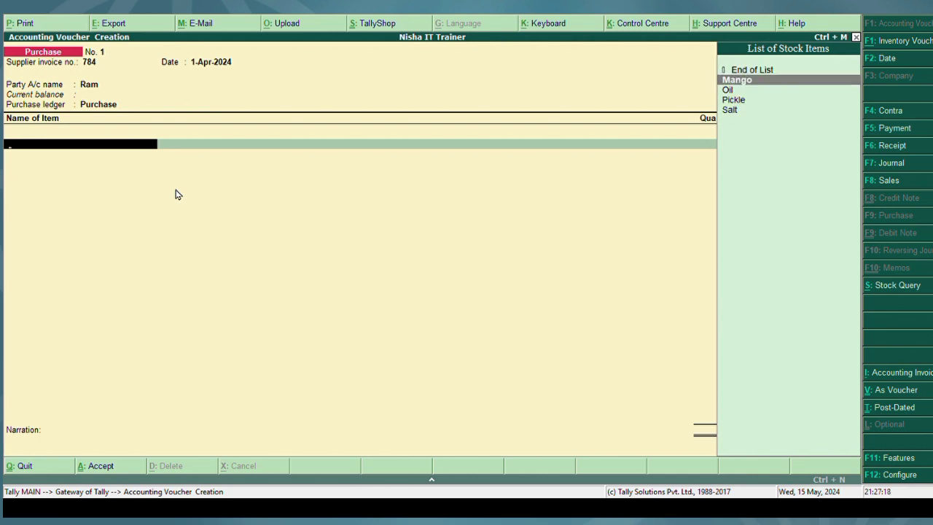
key(Return)
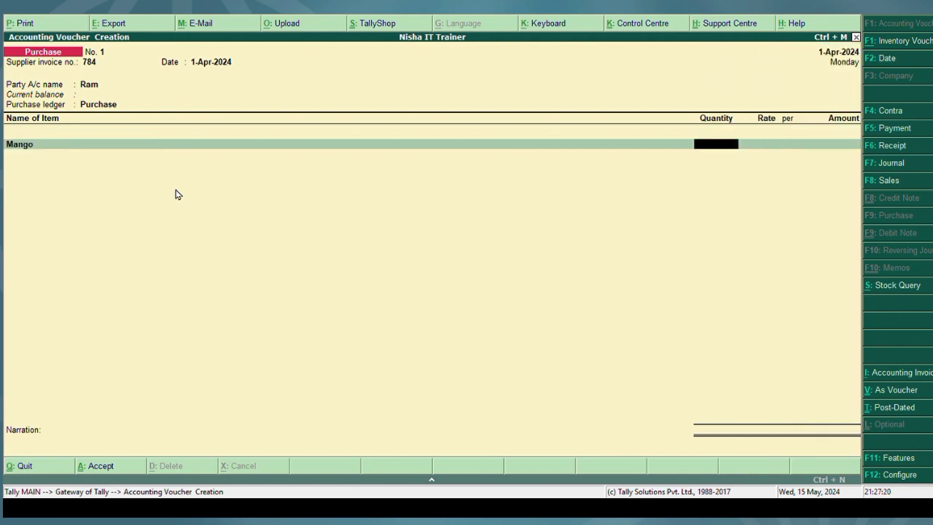
text(2000)
key(Return)
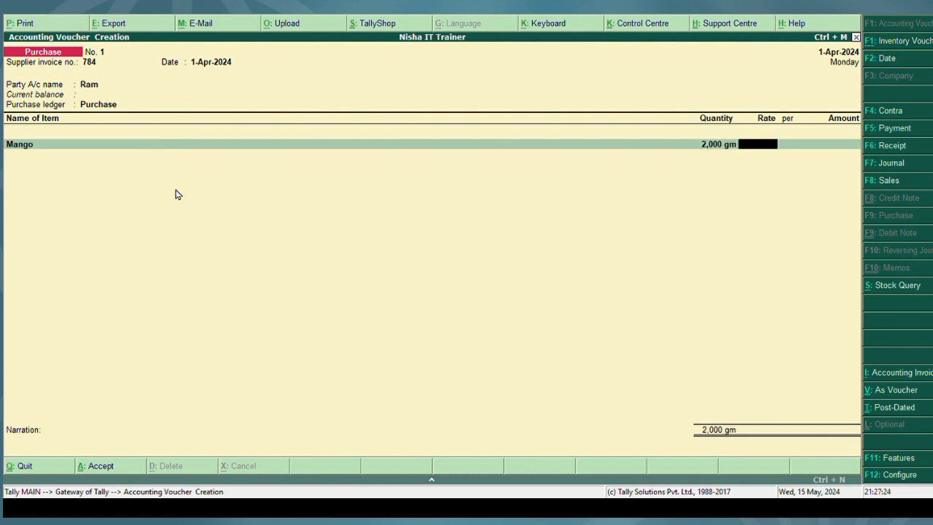
text(20)
key(Return)
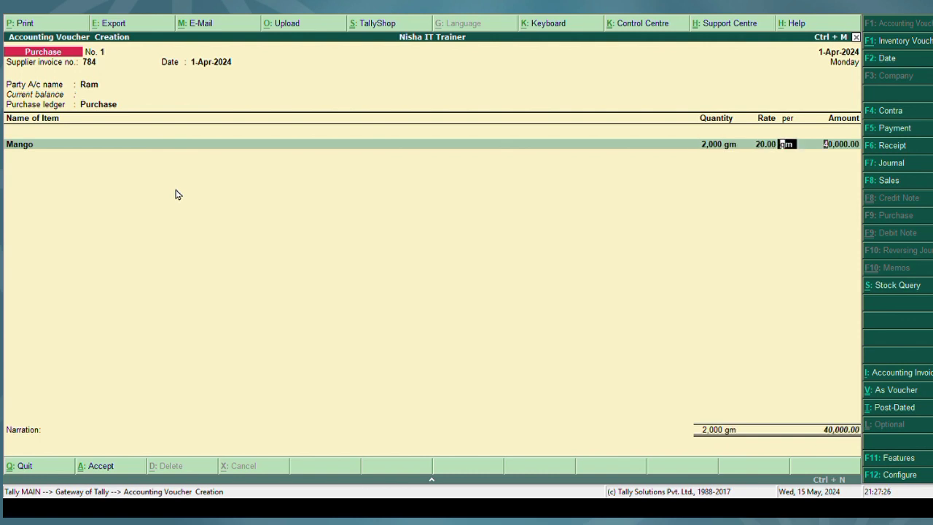
Set Mango's rate to 2 per gm and accept the line.
key(Return)
key(BackSpace)
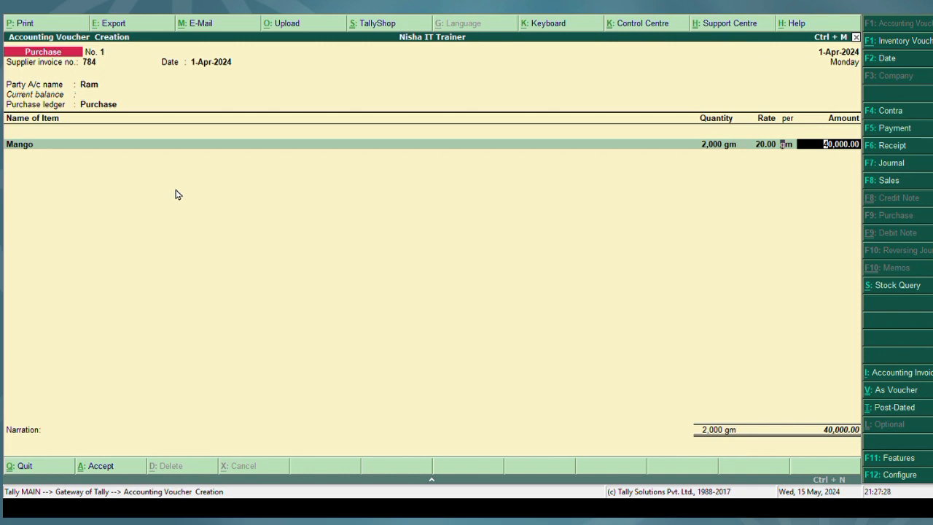
key(BackSpace)
text(2)
key(Return)
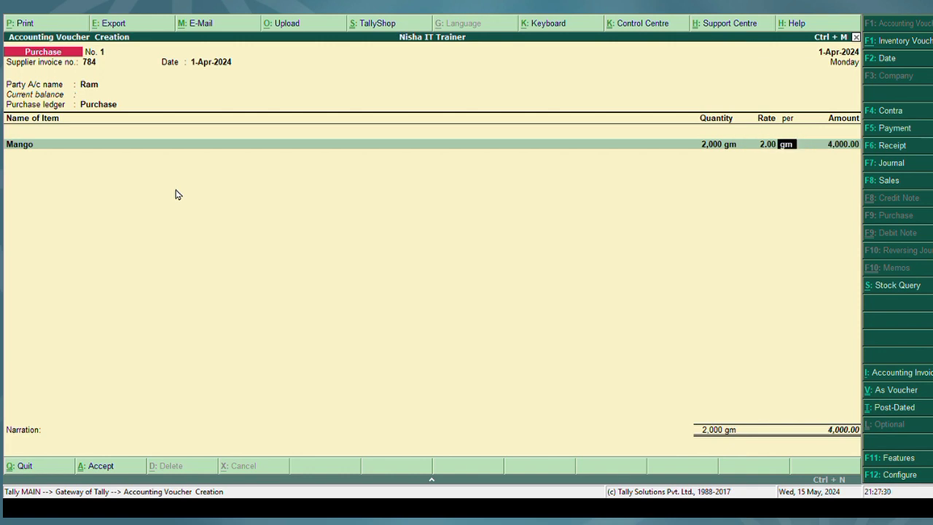
key(Return)
key(Return)
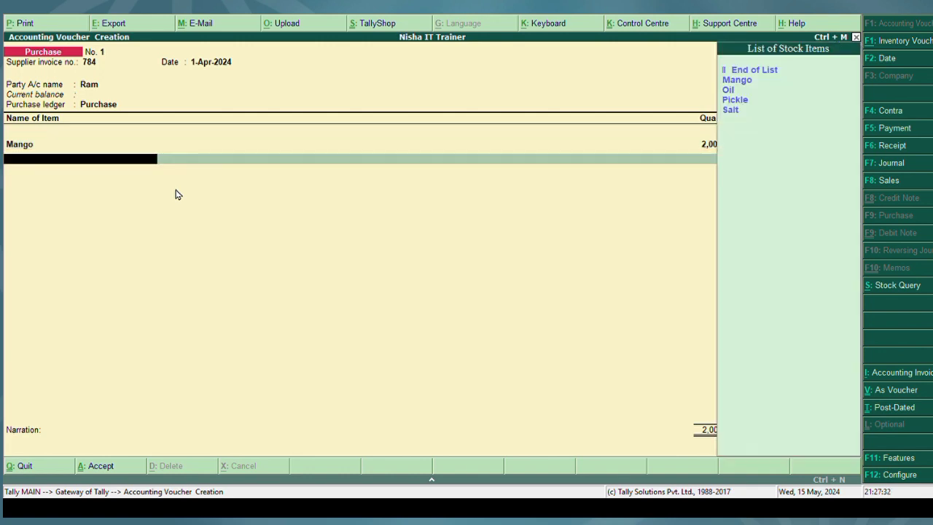
Add Oil to the purchase voucher with a quantity of 800 gm at a rate of 30 per gm.
key(Down)
key(Down)
key(Up)
key(Up)
key(Down)
key(Down)
key(Return)
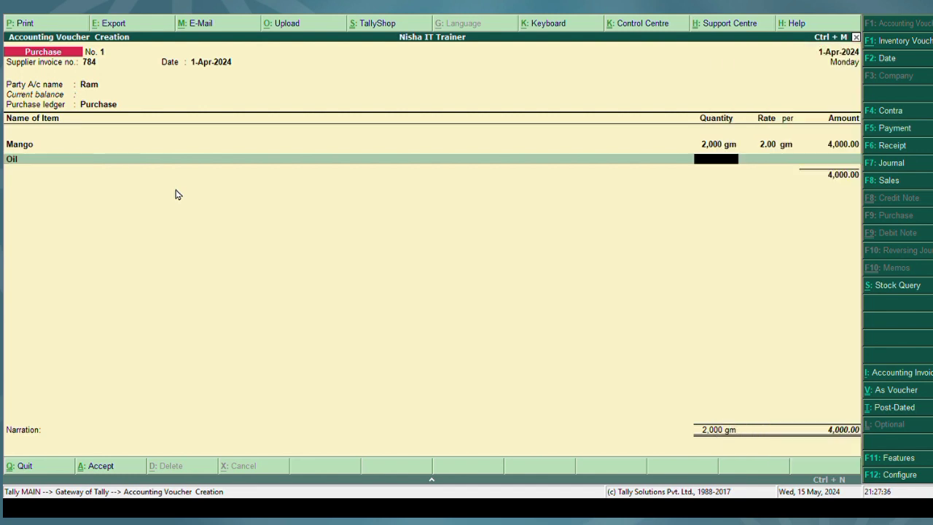
text(800)
key(Return)
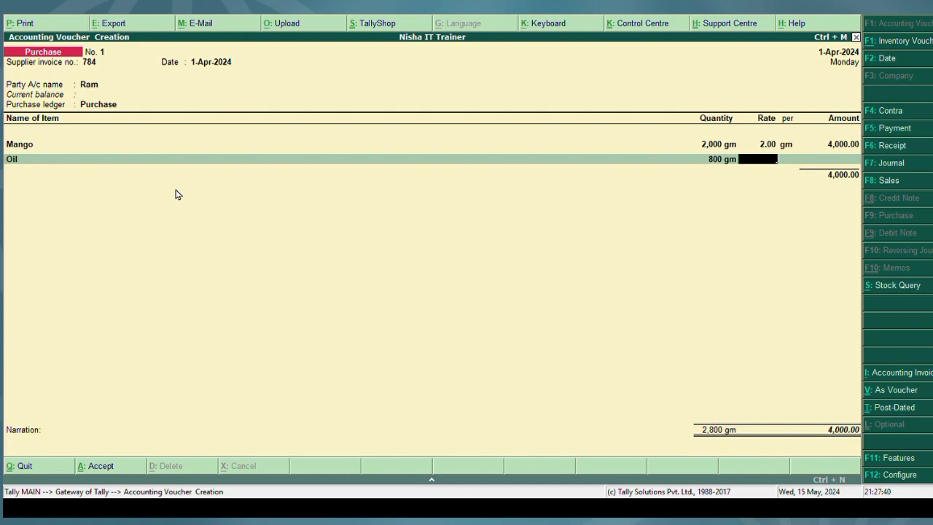
text(30)
key(Return)
key(Return)
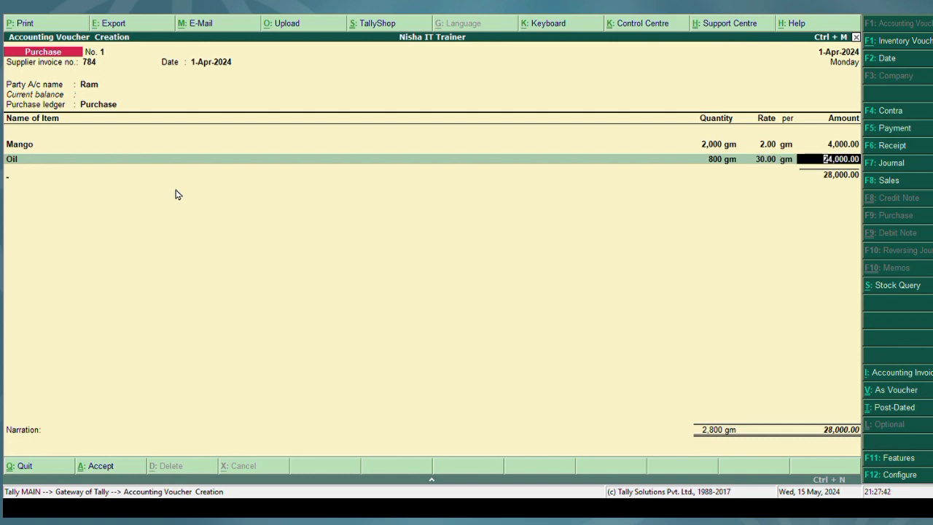
key(Return)
Add Salt to the purchase voucher with a quantity of 300 gm at a rate of 20 per gm.
key(Down)
key(Down)
key(Down)
key(Down)
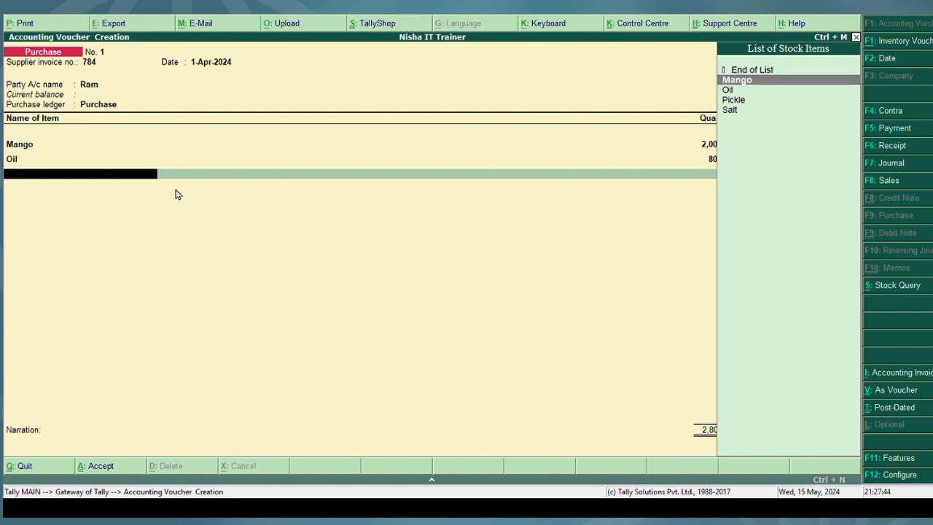
key(Return)
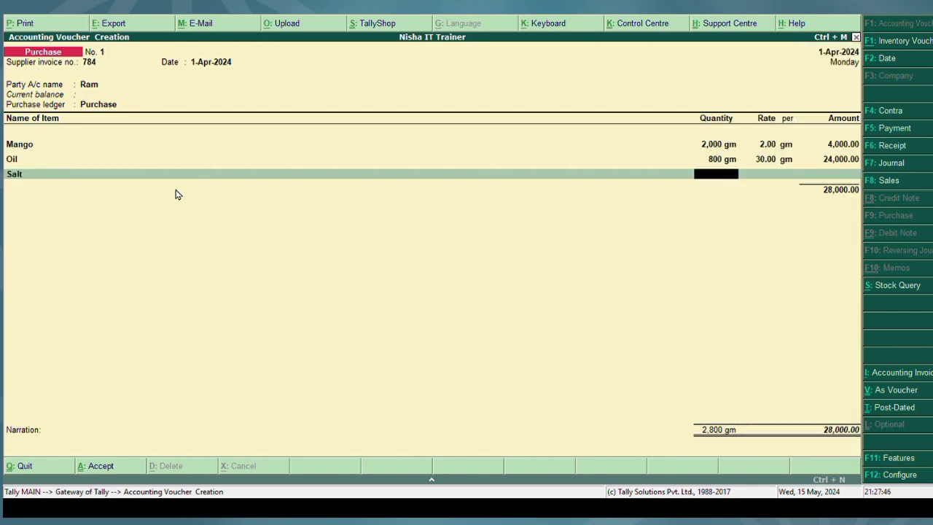
text(300)
key(Return)
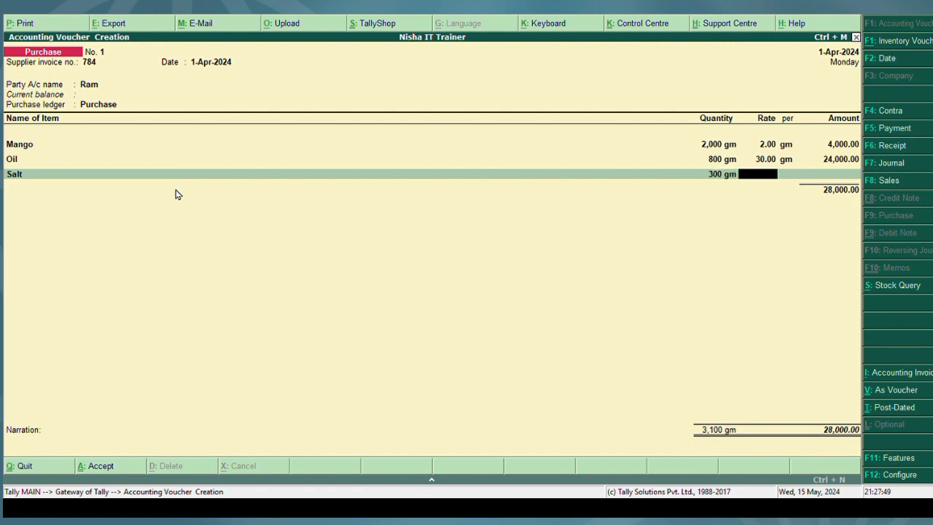
text(20)
key(Return)
key(Return)
key(Return)
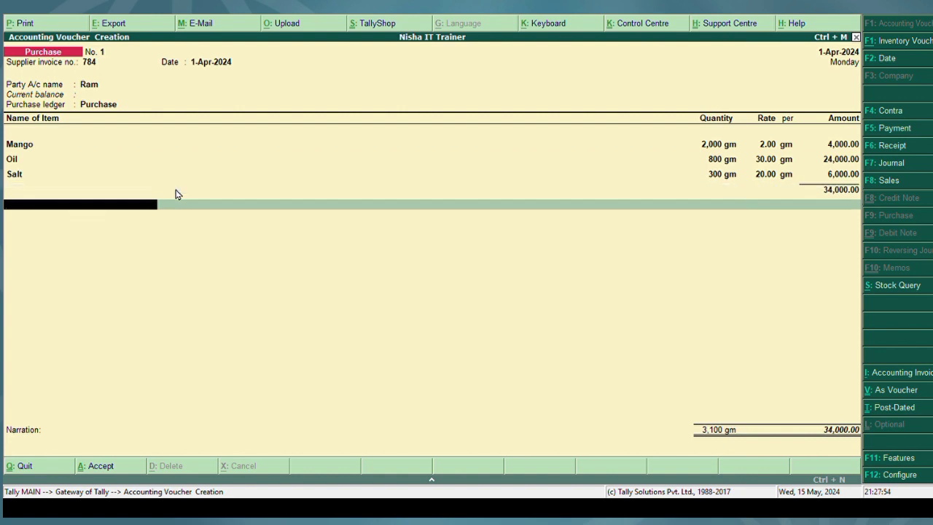
Set Mango's rate to 50 per gm in the purchase voucher and save the voucher.
key(BackSpace)
key(BackSpace)
key(BackSpace)
key(BackSpace)
key(BackSpace)
key(BackSpace)
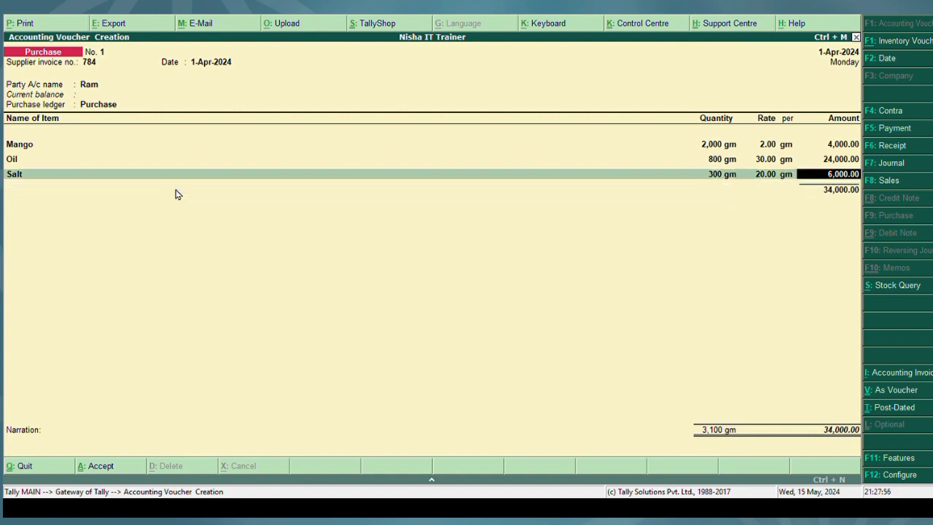
key(BackSpace)
key(BackSpace)
key(BackSpace)
key(BackSpace)
key(BackSpace)
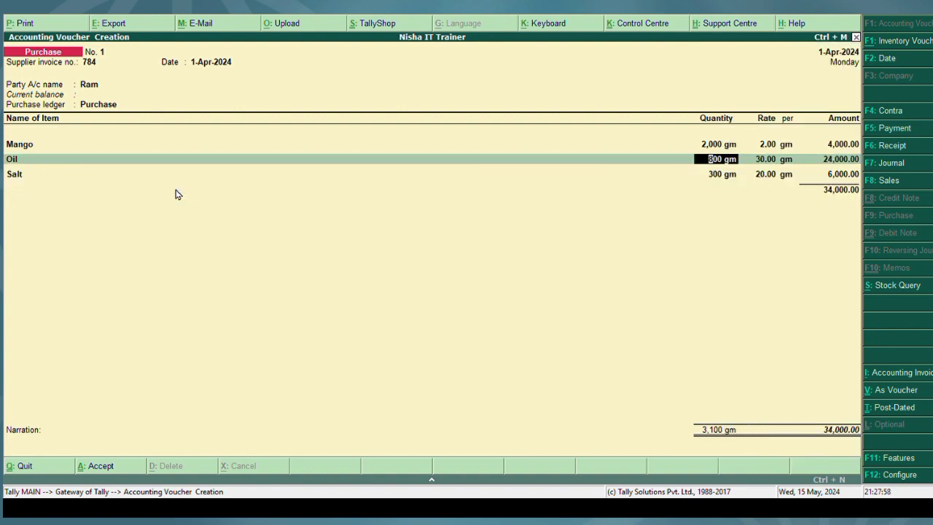
text(500)
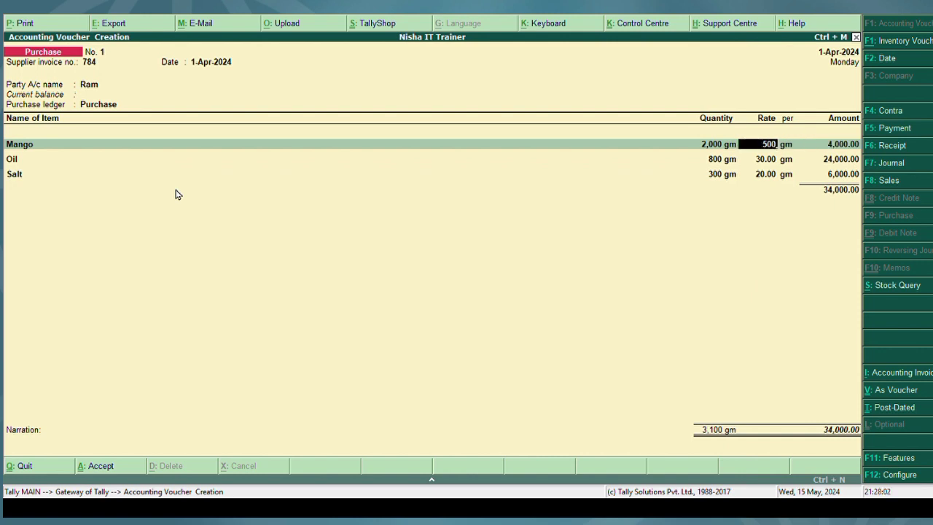
key(Return)
key(Return)
key(Return)
key(Return)
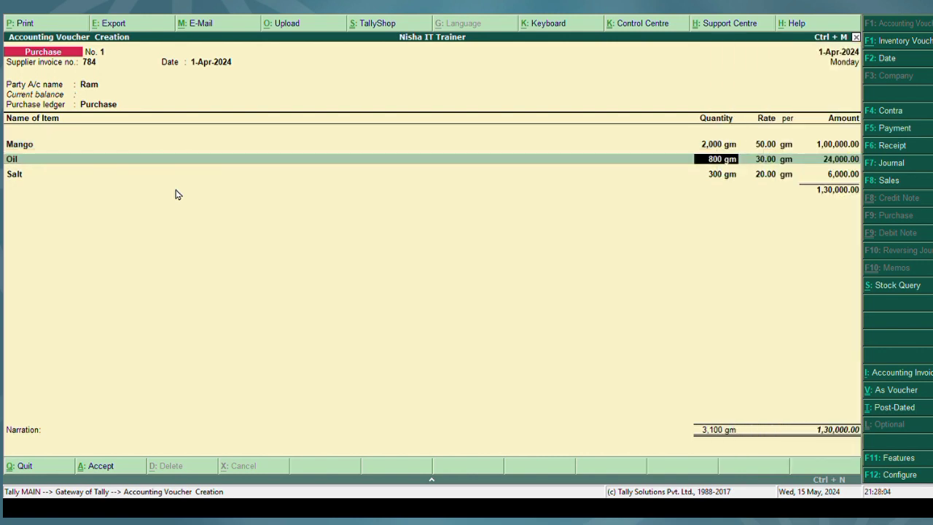
key(ctrl+a)
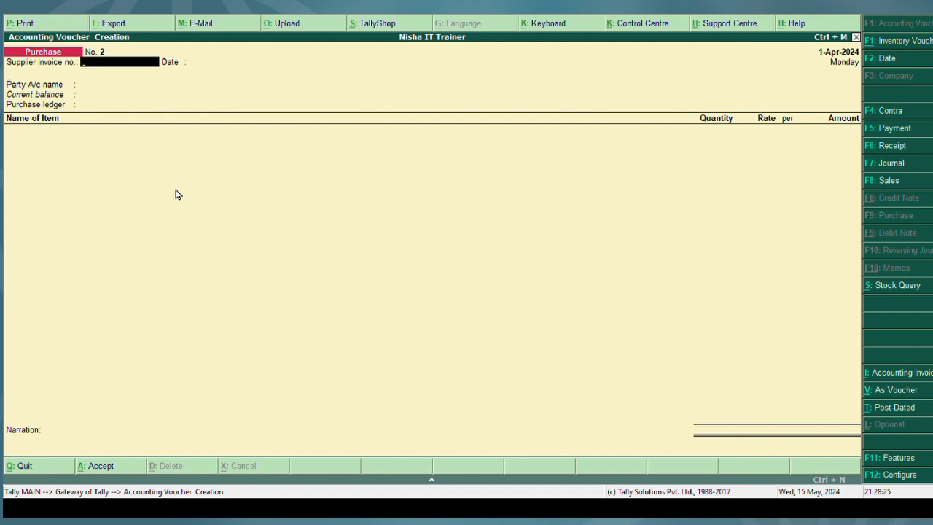
Open a new stock journal voucher using the Manufacturing Journsl voucher type.
key(F7)
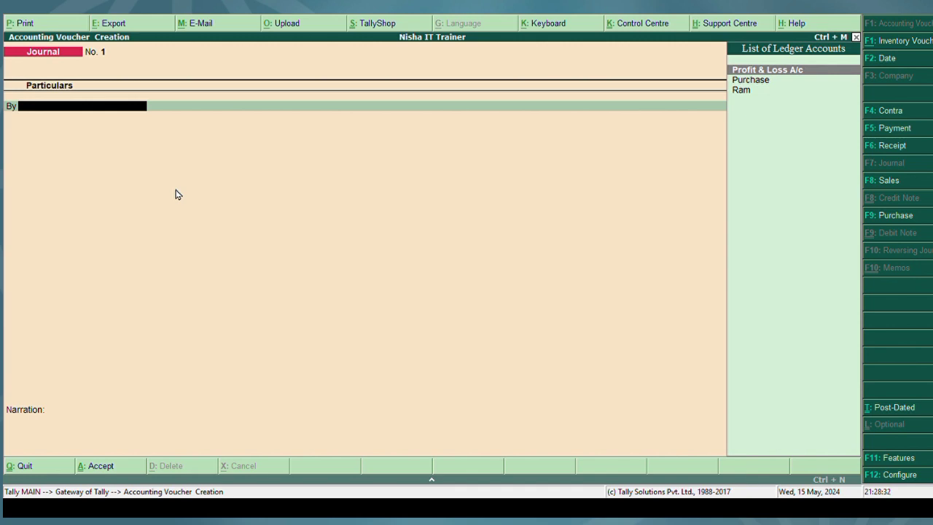
key(alt+F7)
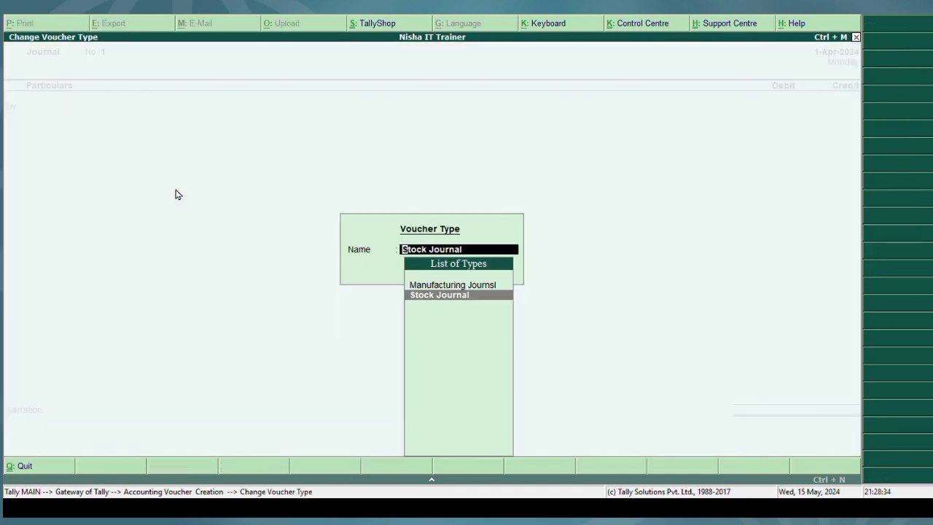
key(Up)
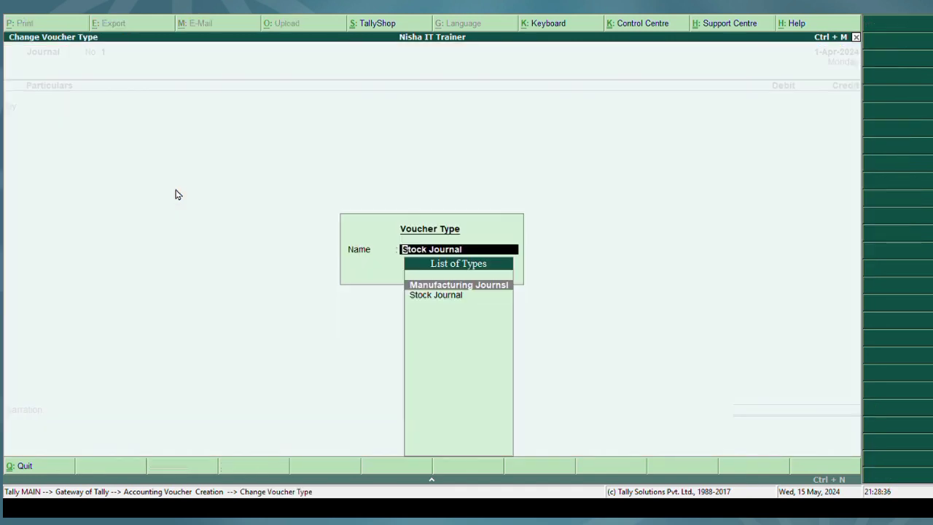
key(Return)
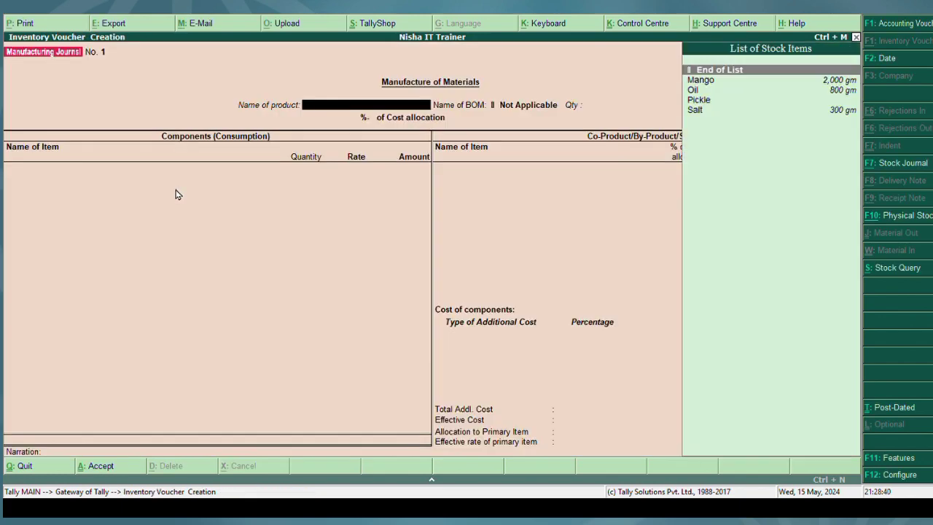
Choose Pickle as the product to manufacture with the Mango Pickle BOM and a quantity of 3 kg.
key(Down)
key(Down)
key(Down)
key(Return)
key(Return)
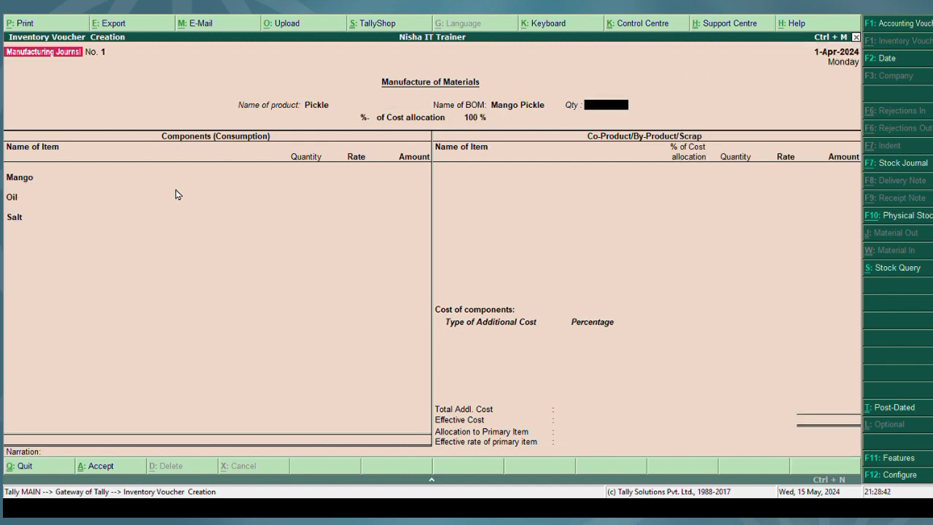
text(3)
key(Return)
key(Return)
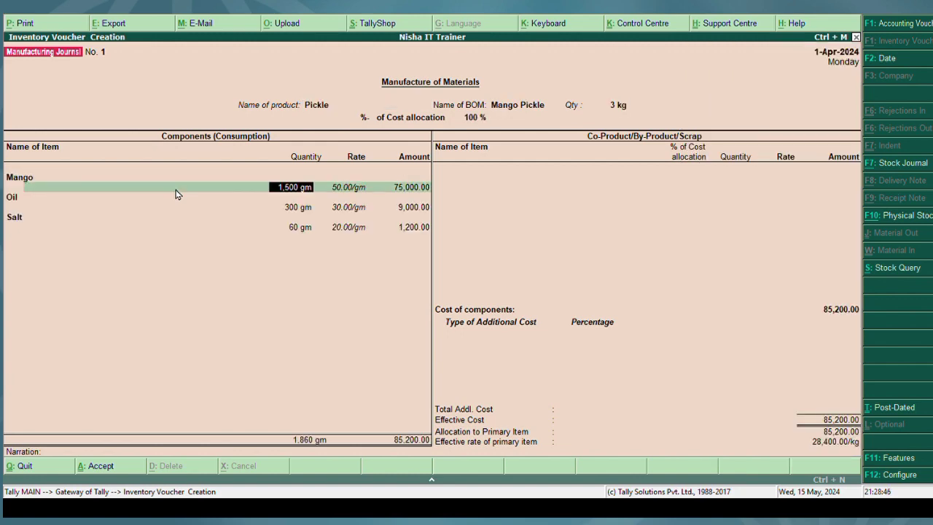
Accept the Mango, Oil and Salt component lines as filled in and end the co-product list without adding any item.
key(Return)
key(Return)
key(Return)
key(Return)
key(Return)
key(Return)
key(Return)
key(Return)
key(Return)
key(Return)
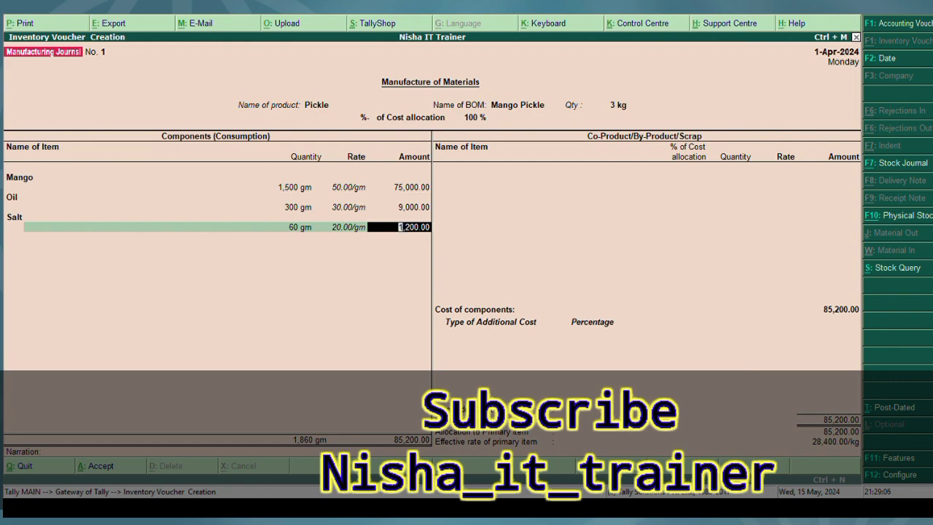
key(Return)
key(Return)
key(Return)
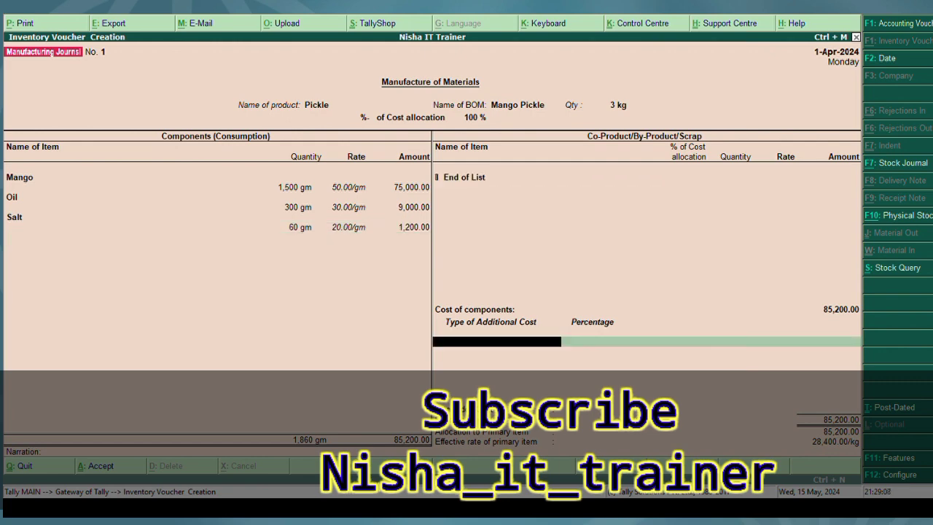